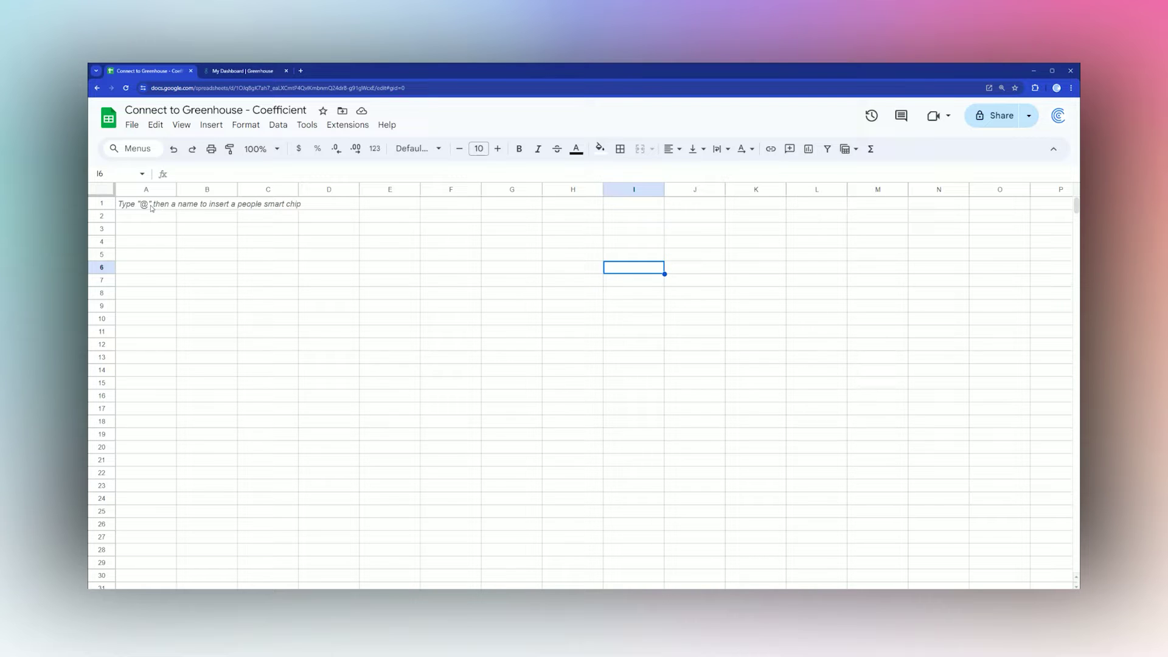
Install the Coefficient add-on from the Google Workspace Marketplace by searching 'coe'.
left_click(347, 125)
mouse_move(545, 152)
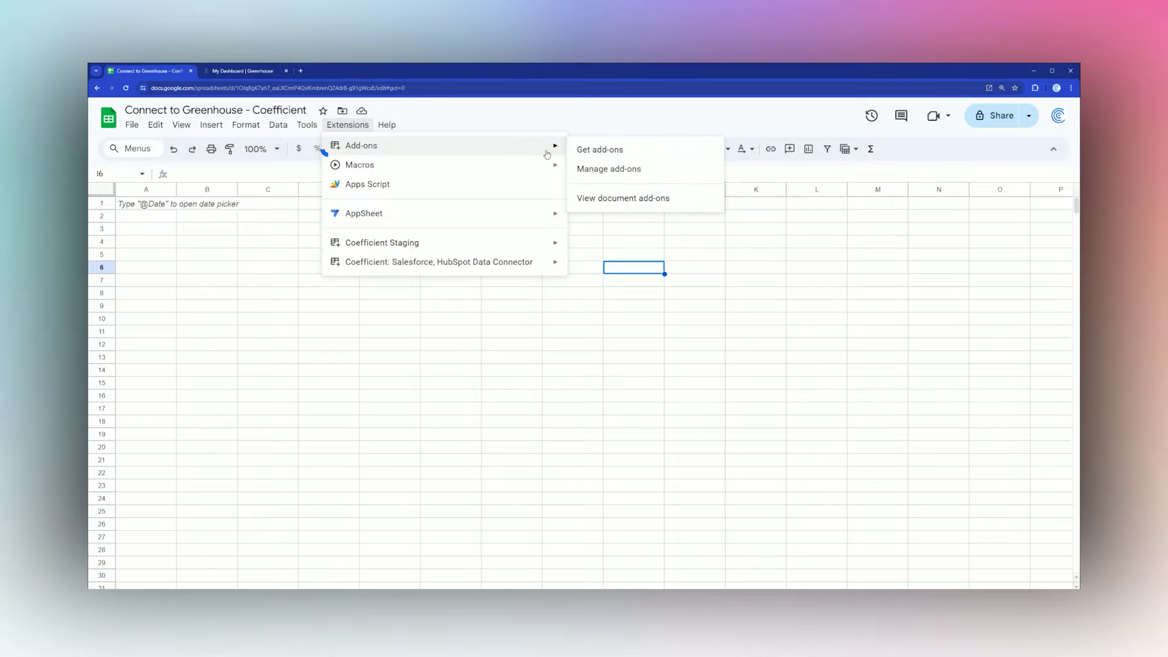
left_click(611, 149)
left_click(608, 147)
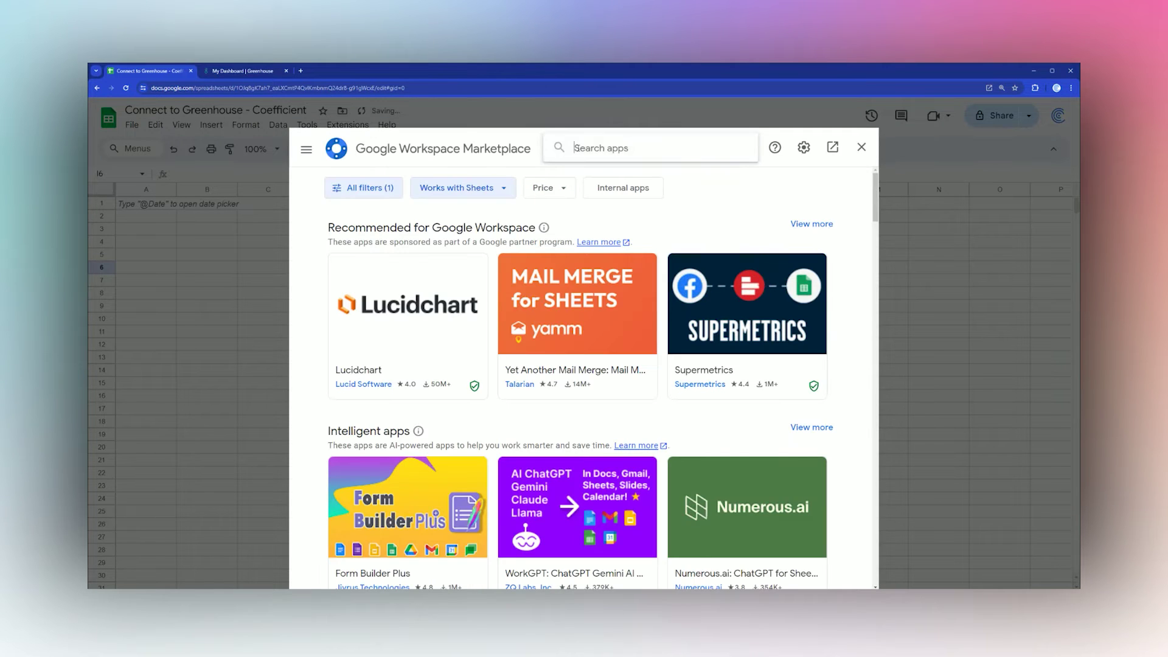
type("coe")
left_click(608, 162)
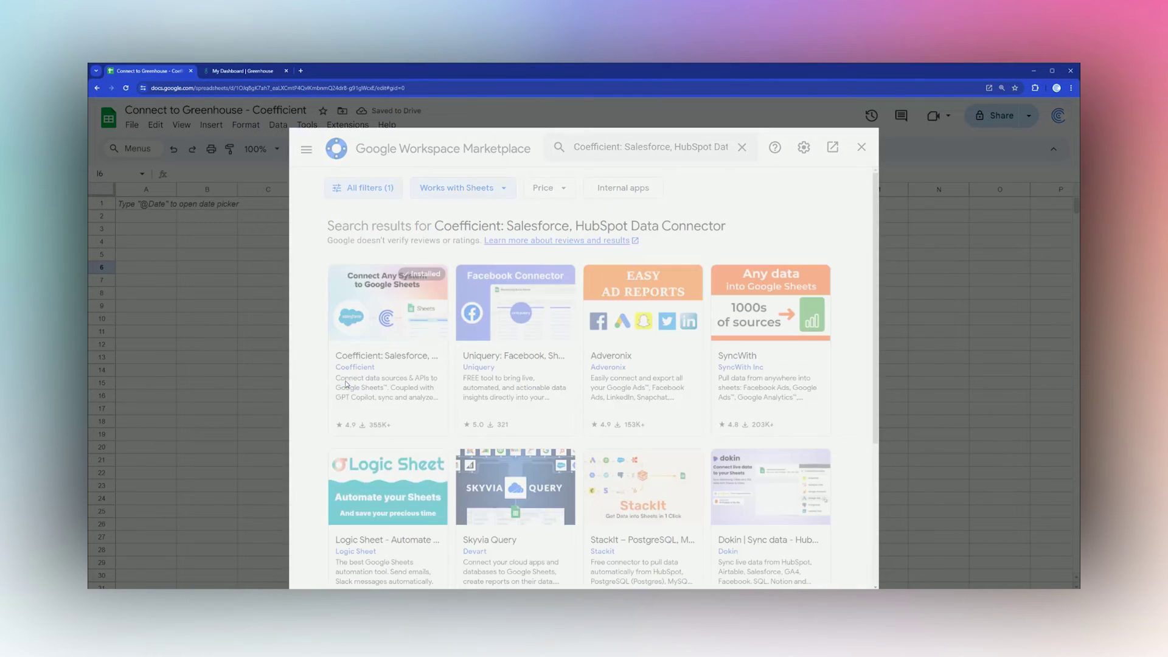
left_click(861, 147)
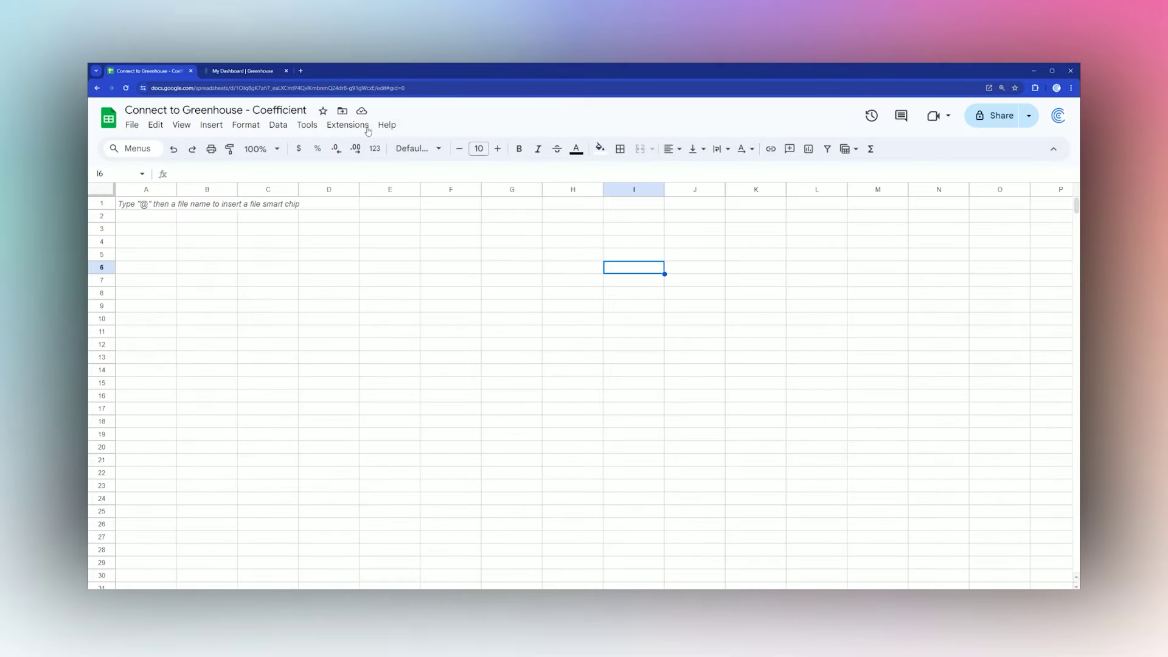
Launch Coefficient: Salesforce, HubSpot Data Connector from the Extensions menu.
left_click(347, 124)
mouse_move(328, 265)
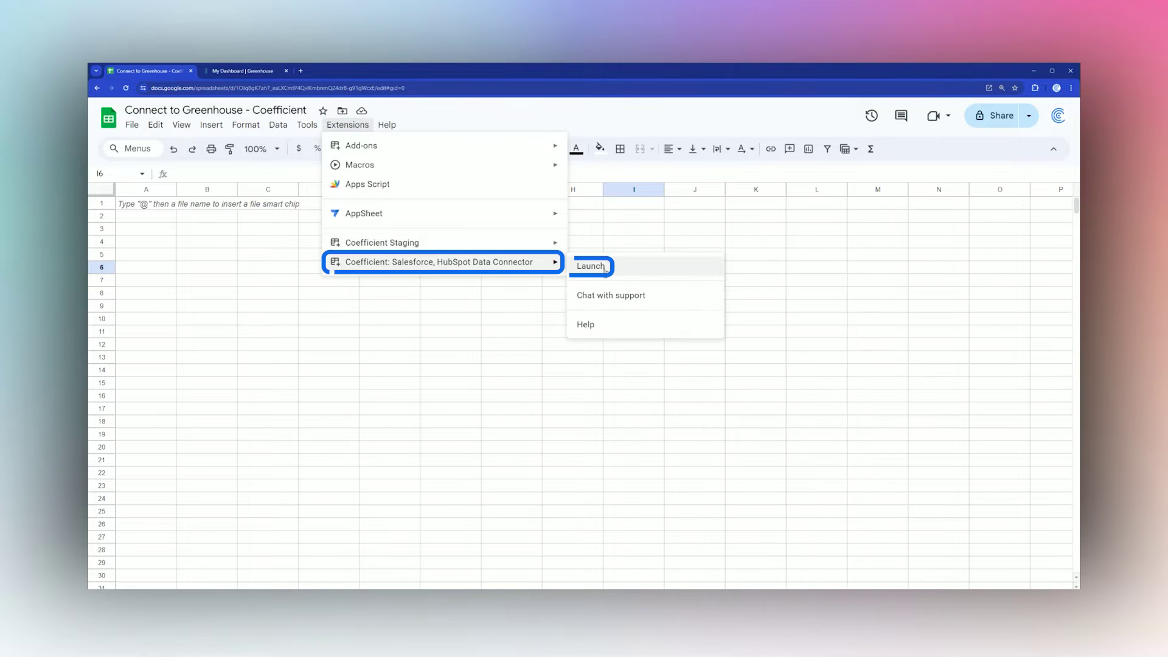
left_click(605, 271)
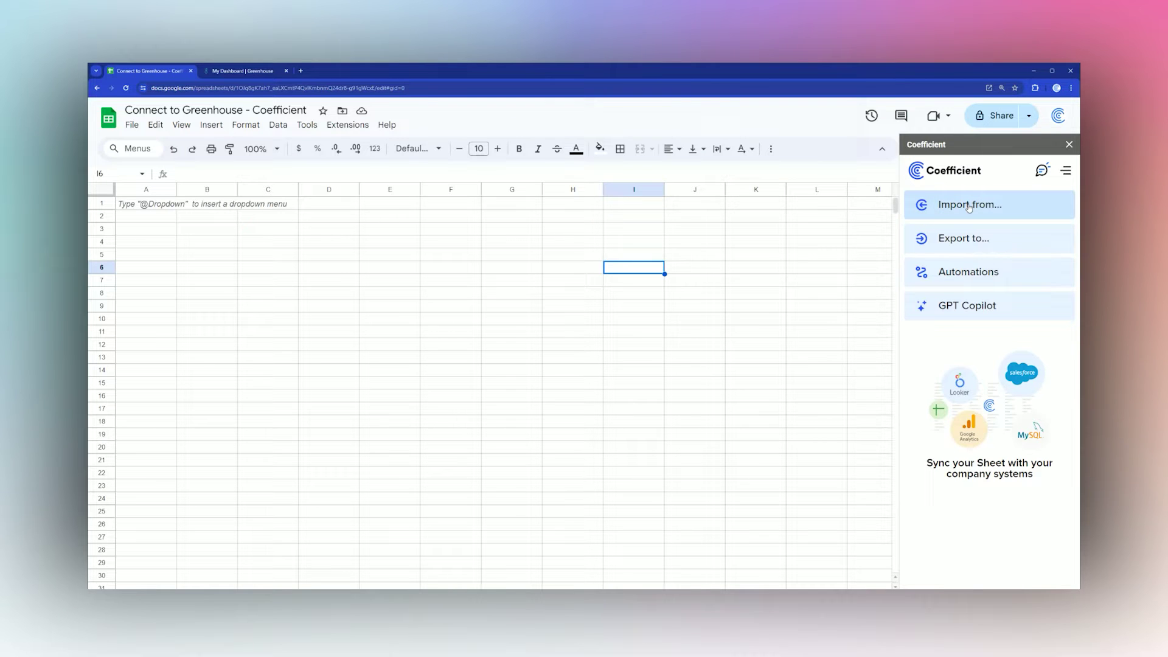
Start a new import and scroll through All Sources down to Greenhouse.
left_click(969, 207)
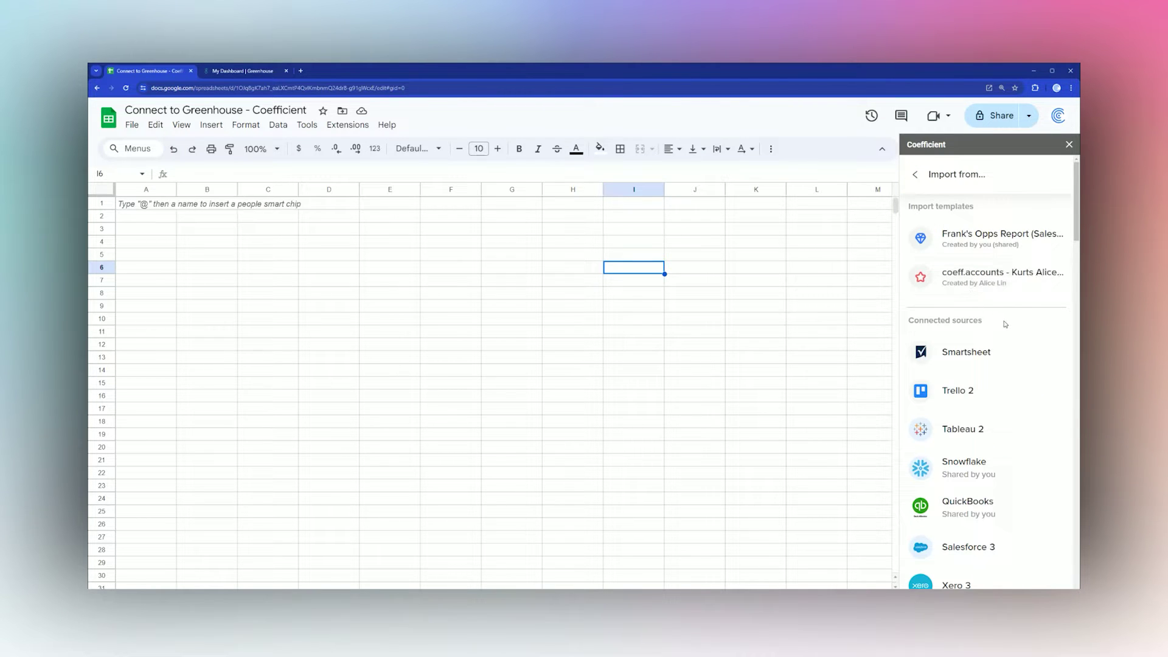
scroll(1005, 324, "down", 10)
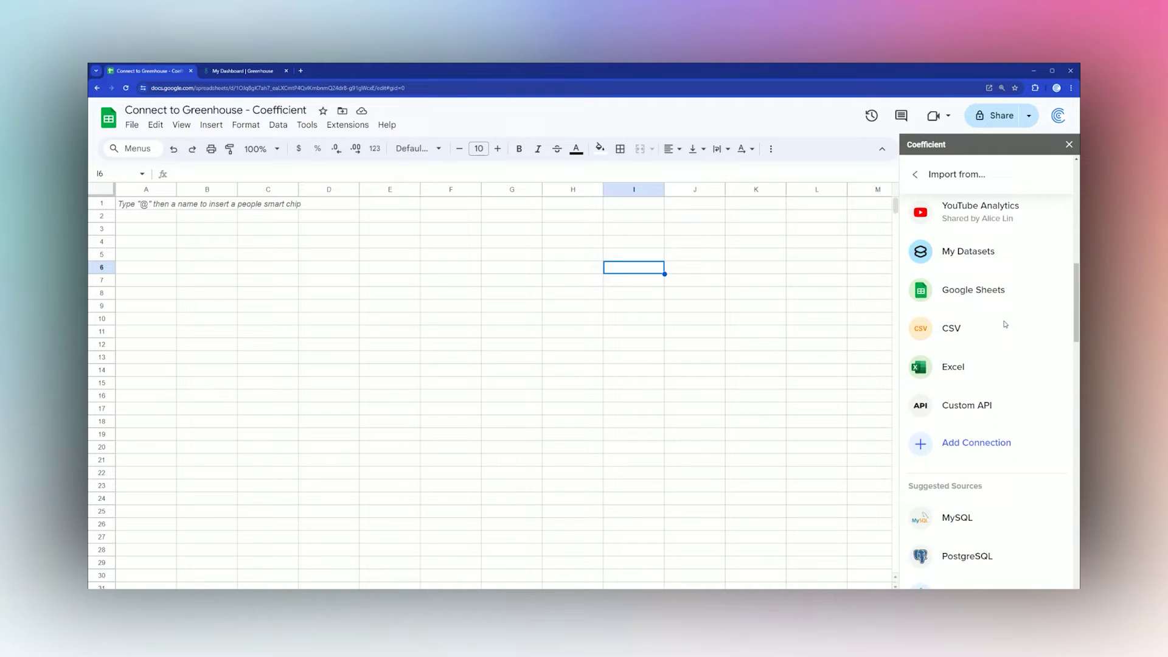
scroll(1004, 324, "down", 4)
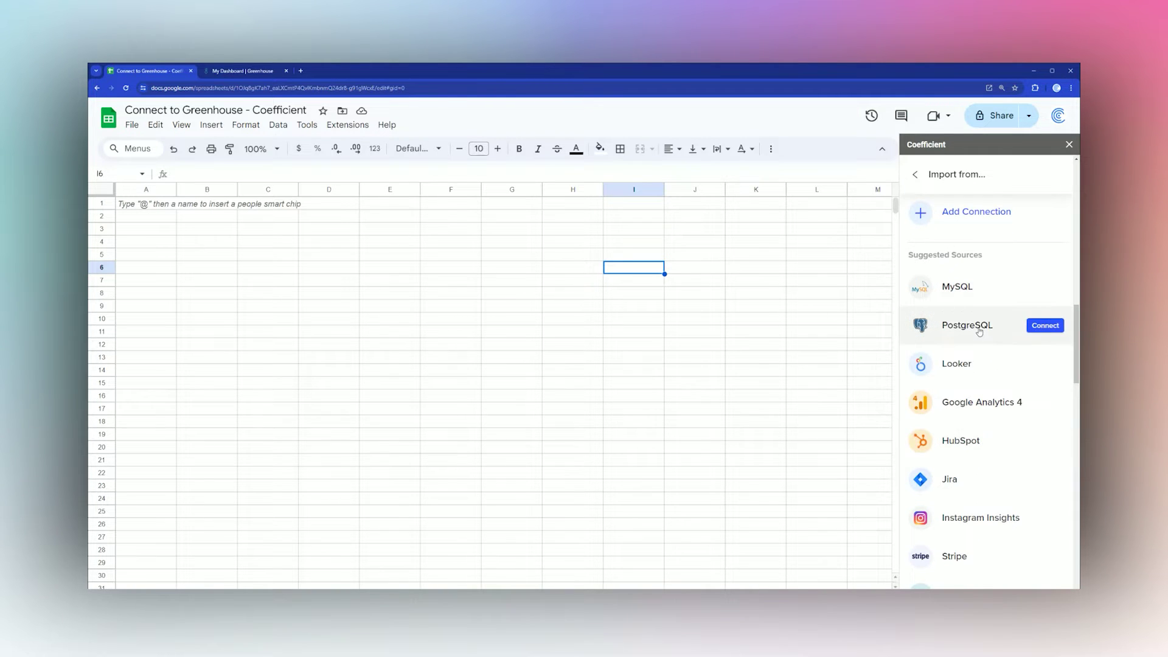
scroll(979, 332, "down", 15)
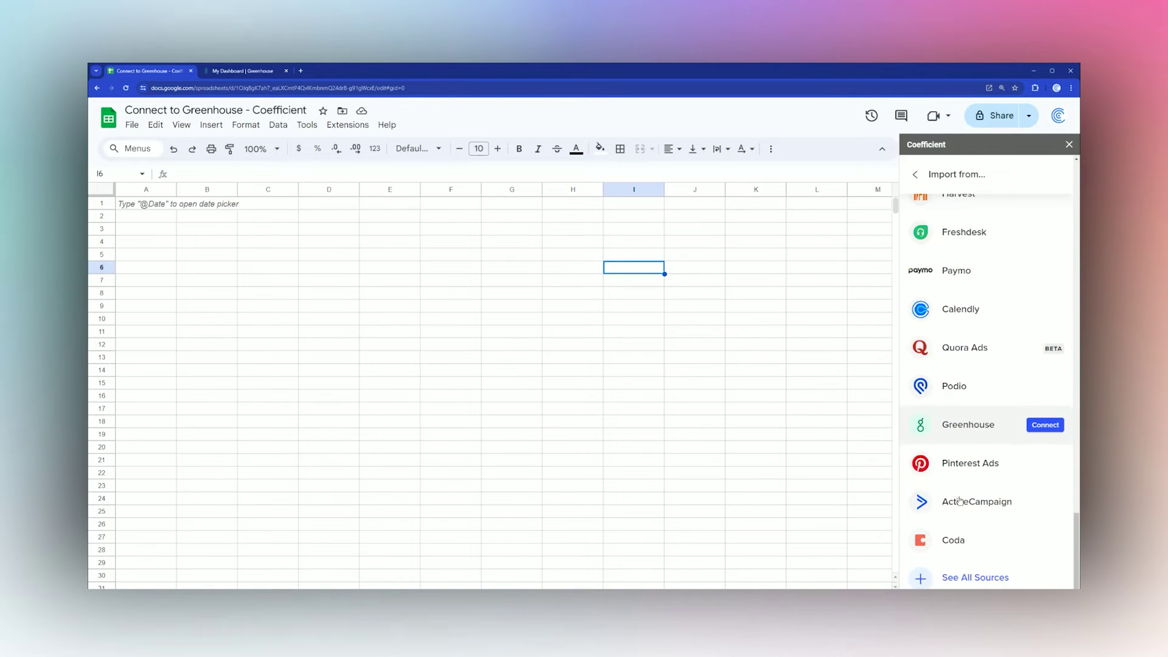
left_click(966, 581)
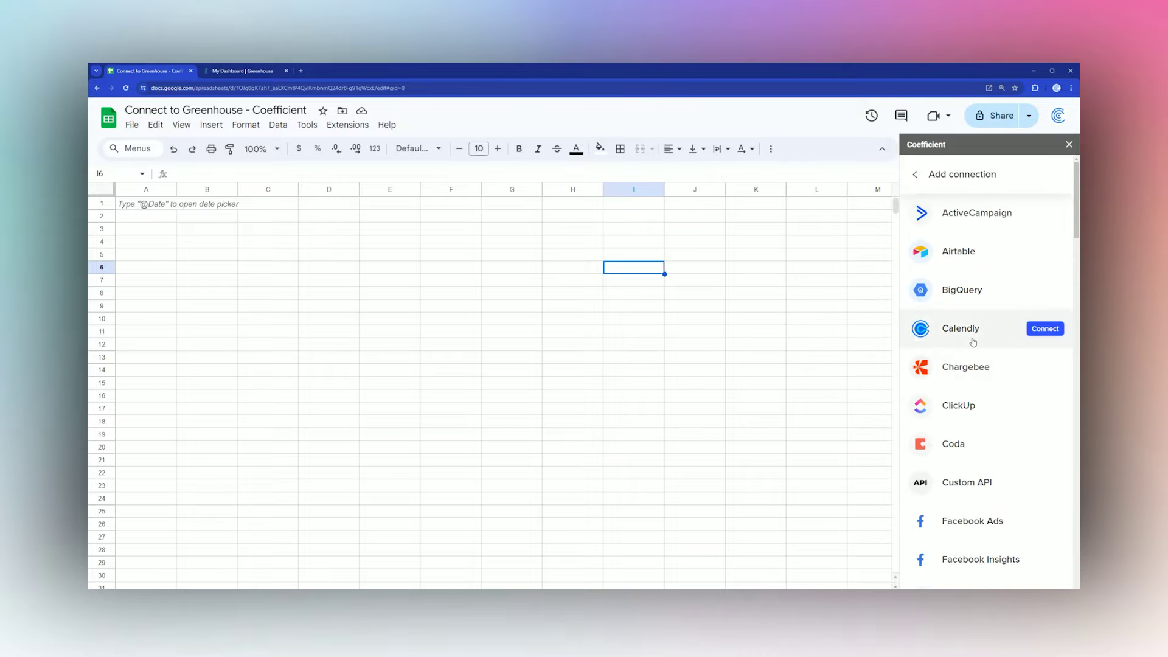
scroll(972, 338, "down", 4)
scroll(979, 393, "down", 3)
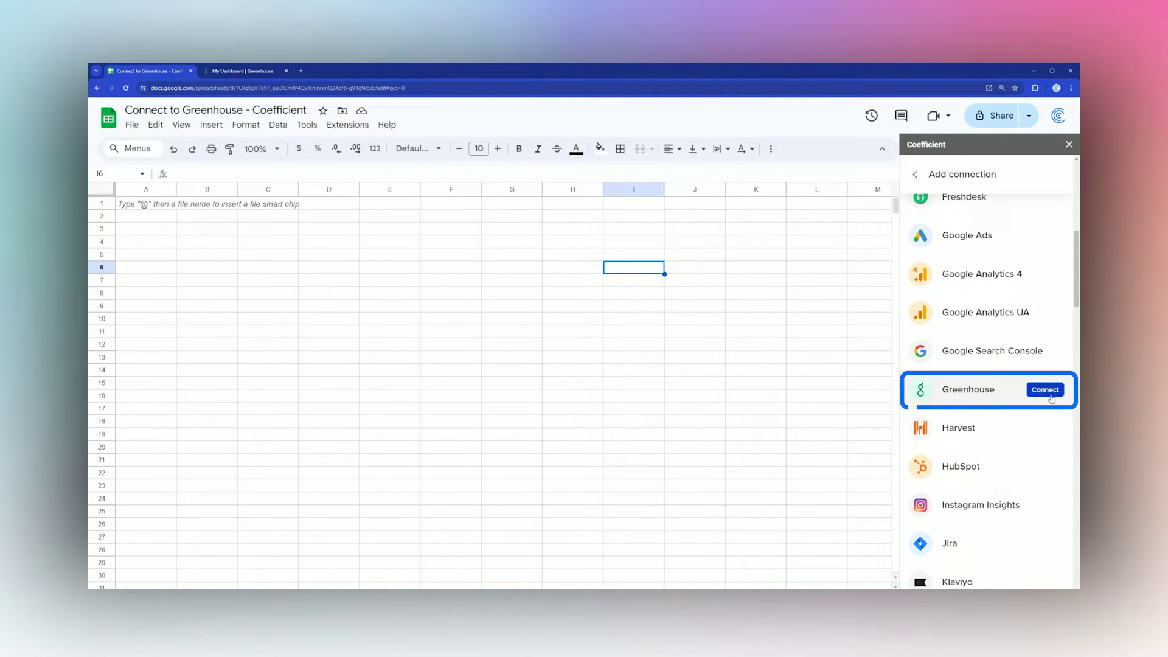
Open the Connect Greenhouse form, read the API key help, then go to the Greenhouse dashboard tab.
left_click(1046, 391)
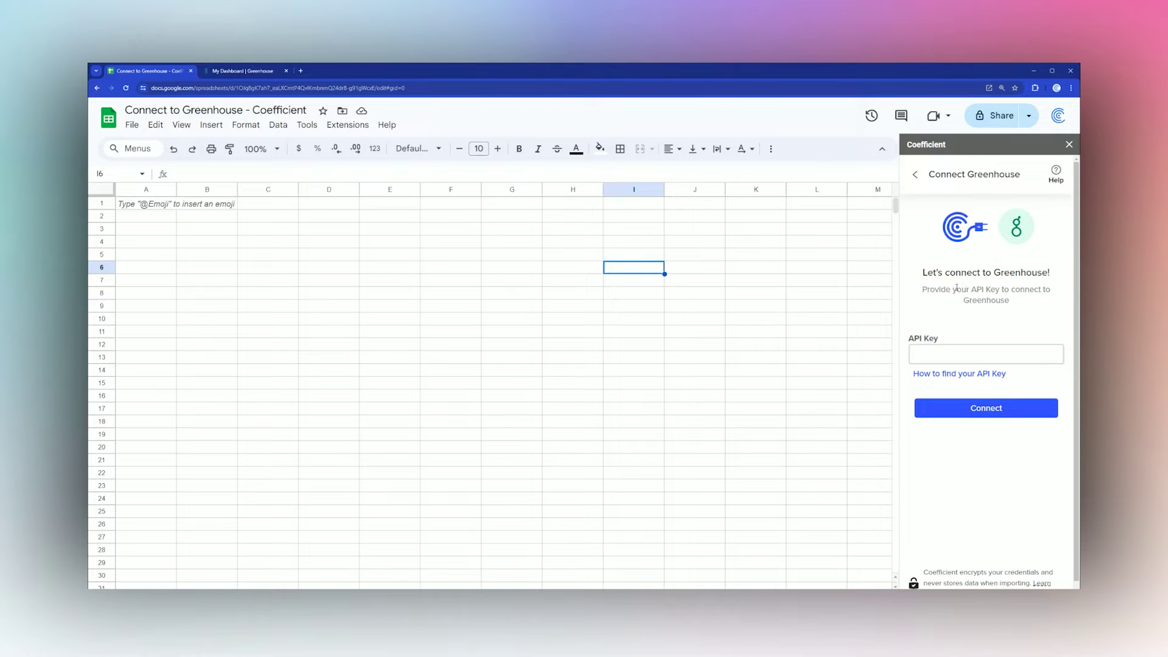
left_click_drag(971, 290, 1003, 289)
left_click(961, 375)
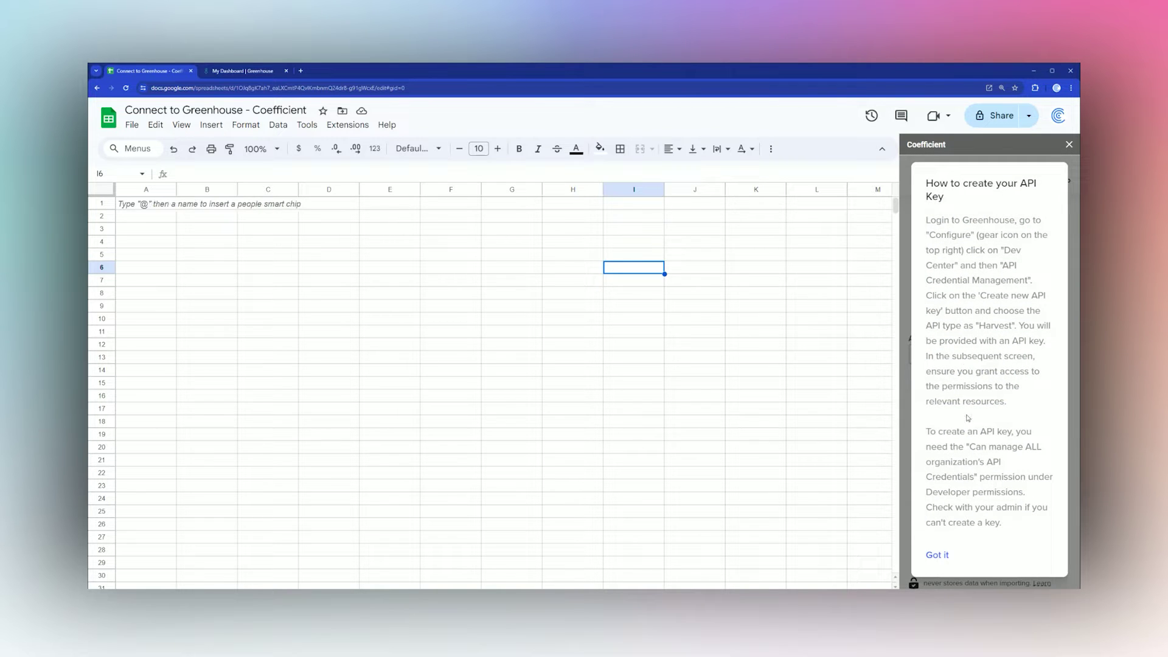
left_click(936, 554)
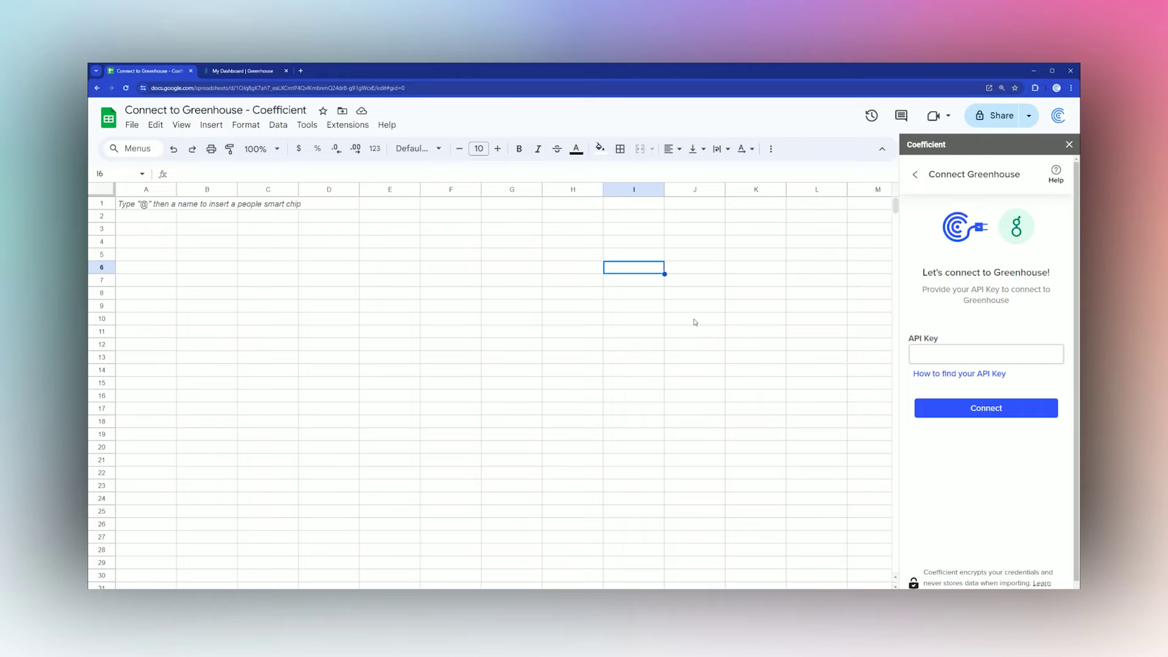
left_click(224, 72)
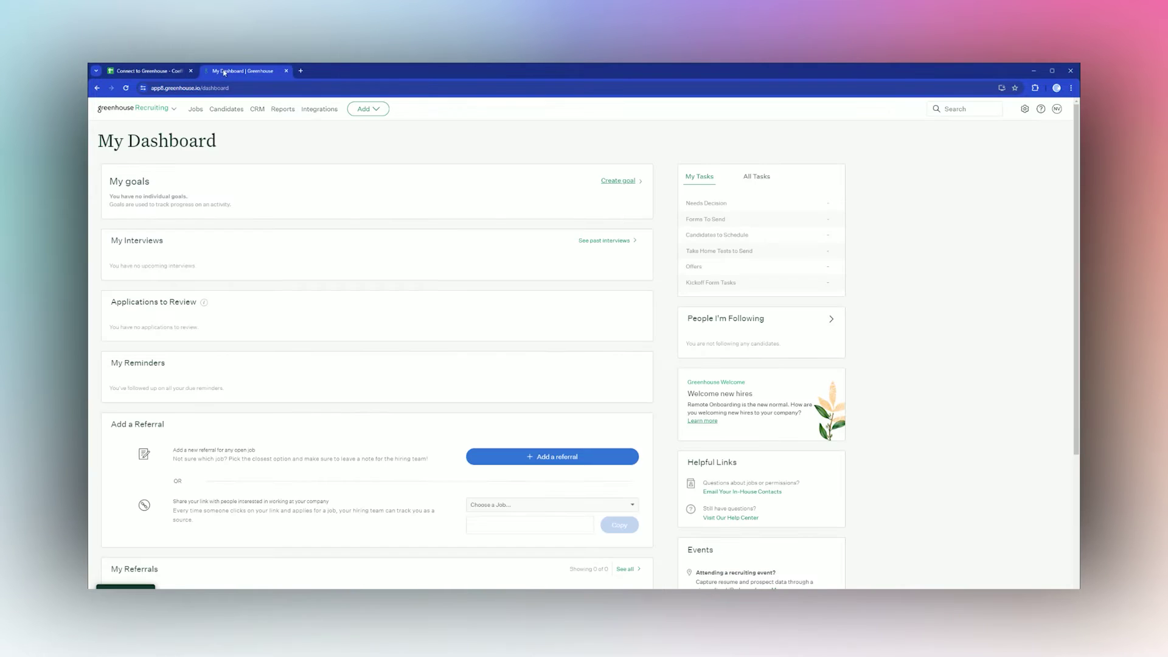
Navigate to Configure > Dev Center > API Credentials in Greenhouse.
left_click(1025, 110)
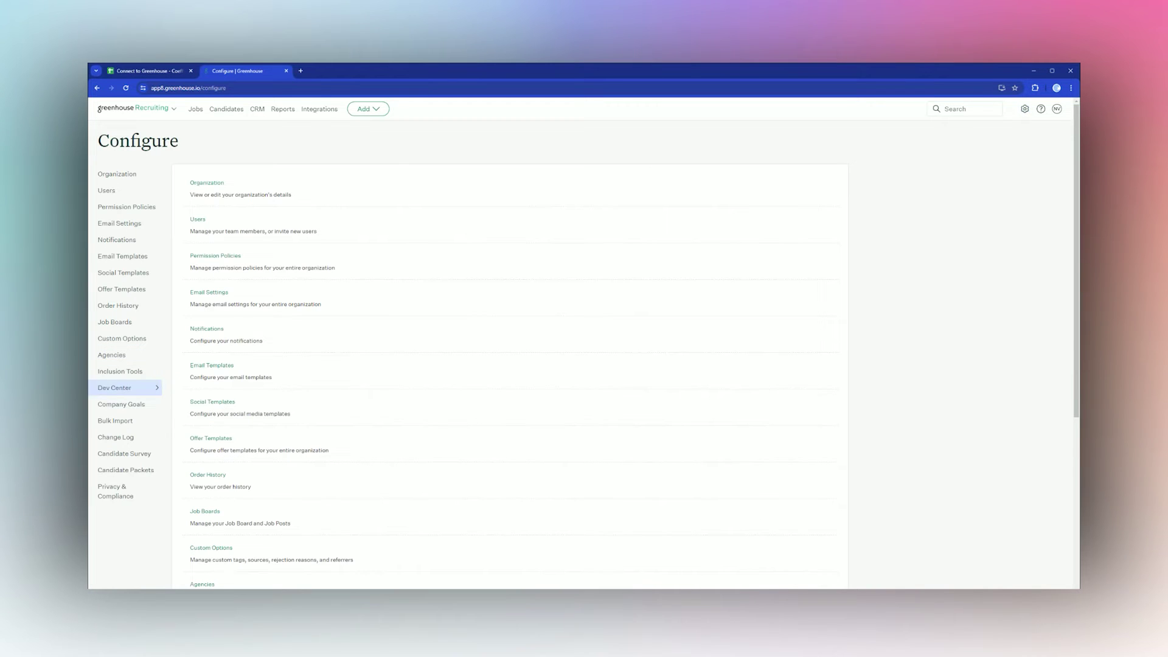
left_click(124, 389)
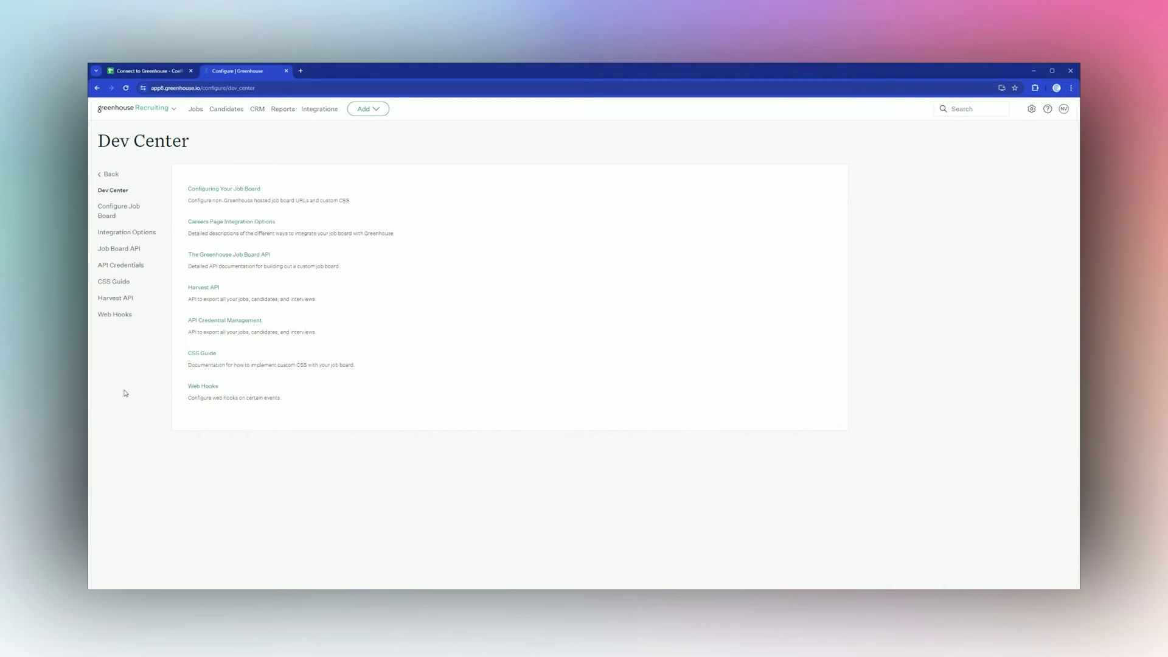
left_click(112, 265)
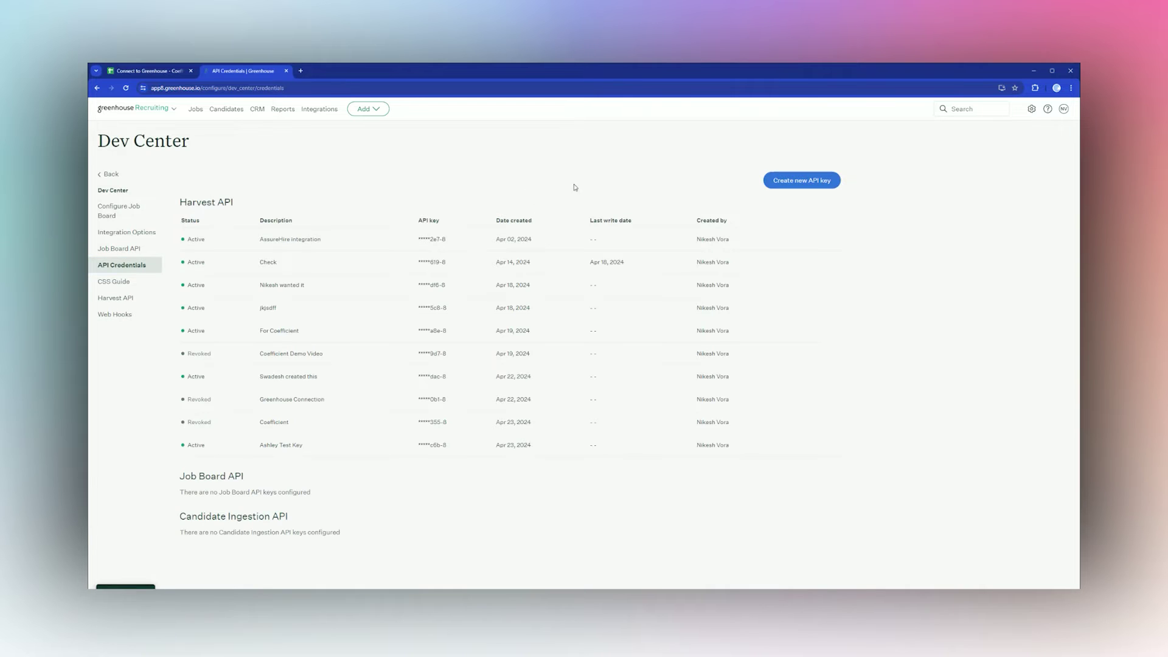
Create a Harvest API key with partner Custom and description 'Greenhouse Connection'.
left_click(813, 183)
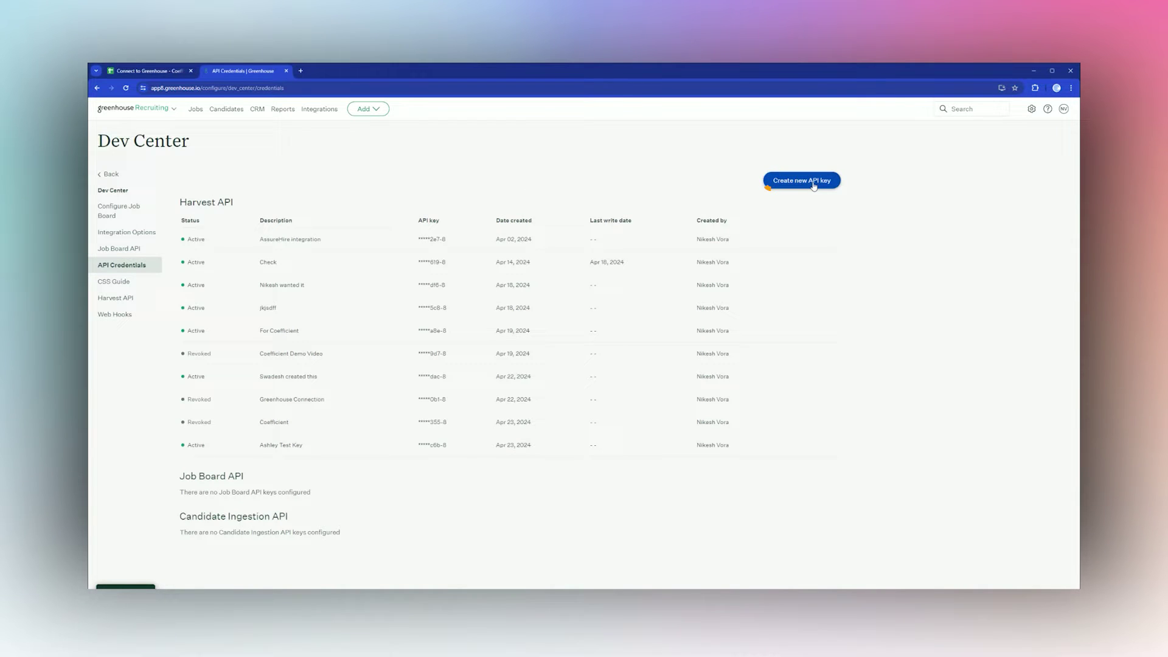
left_click(814, 183)
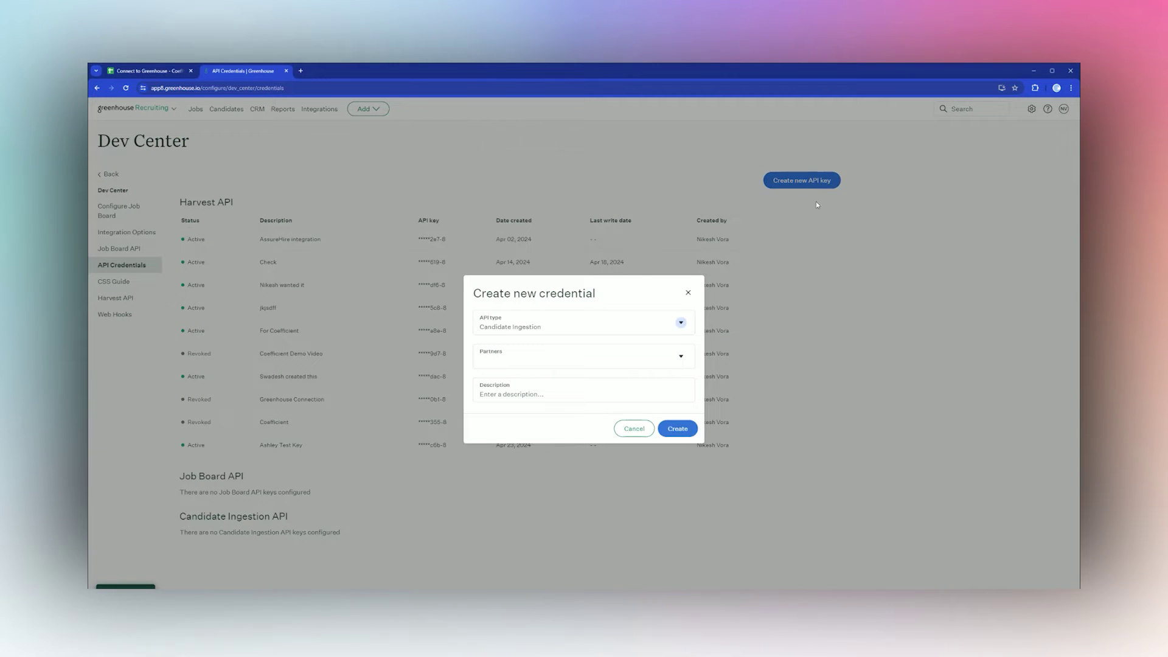
left_click(564, 331)
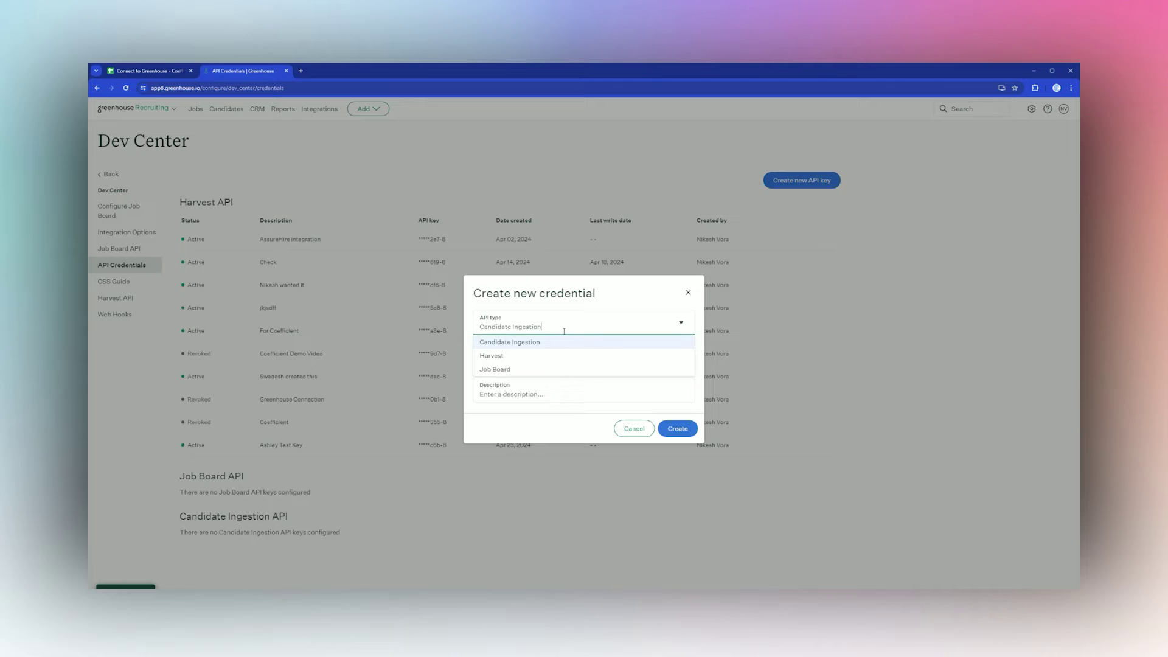
left_click(495, 357)
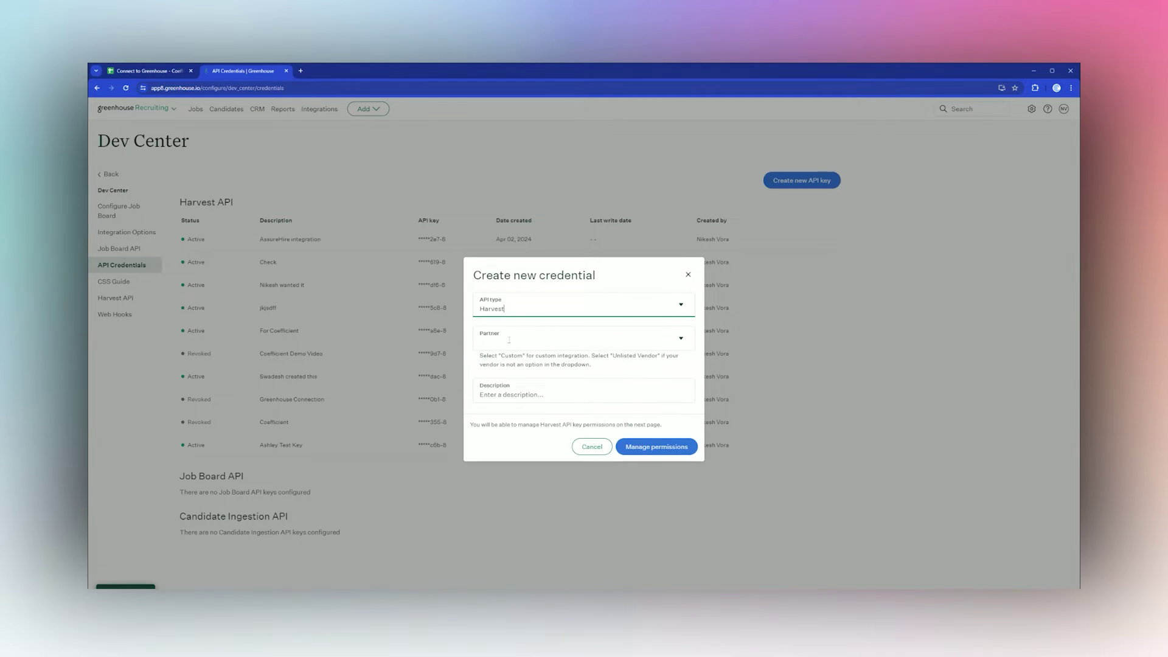
left_click(508, 340)
type("Cus")
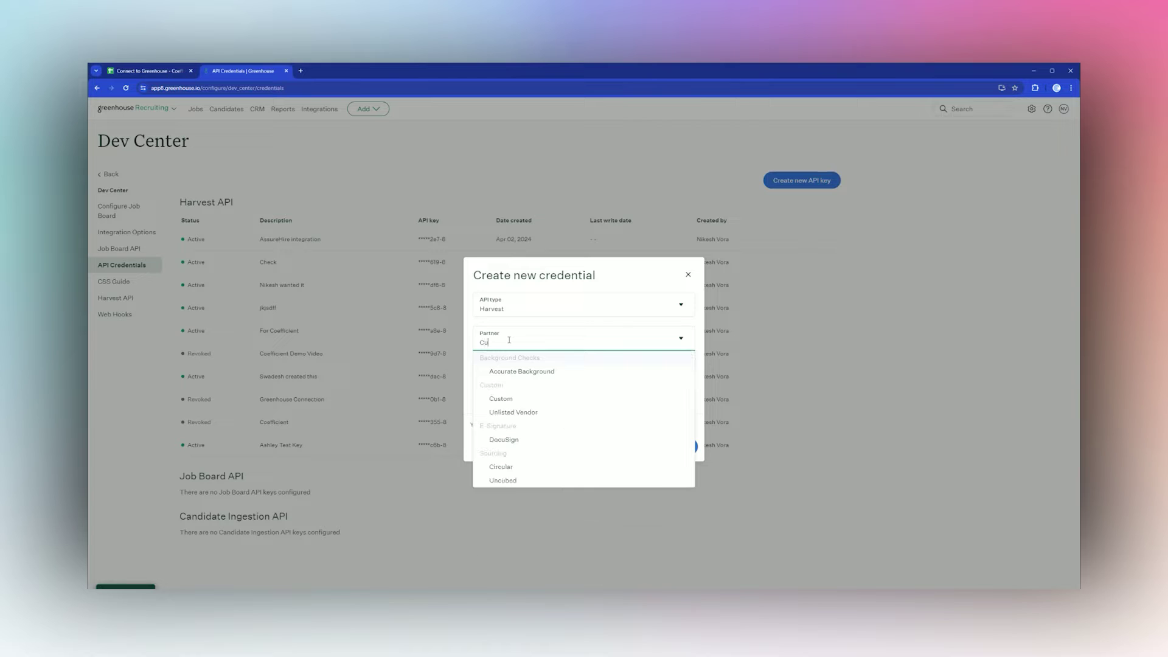
left_click(501, 371)
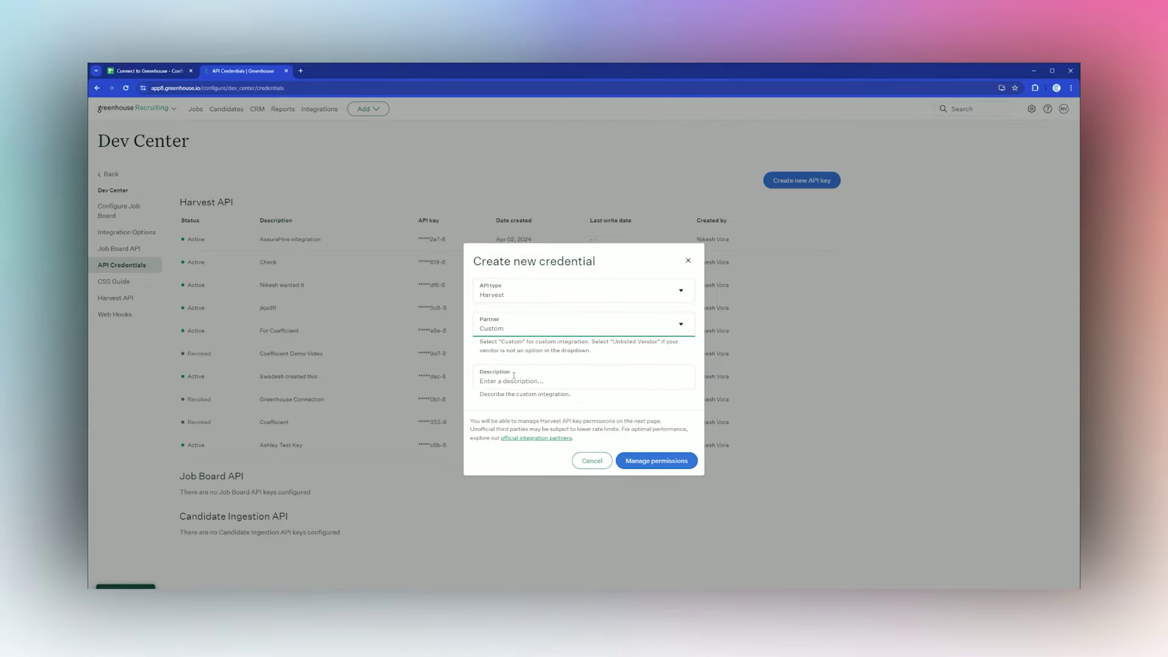
left_click(533, 379)
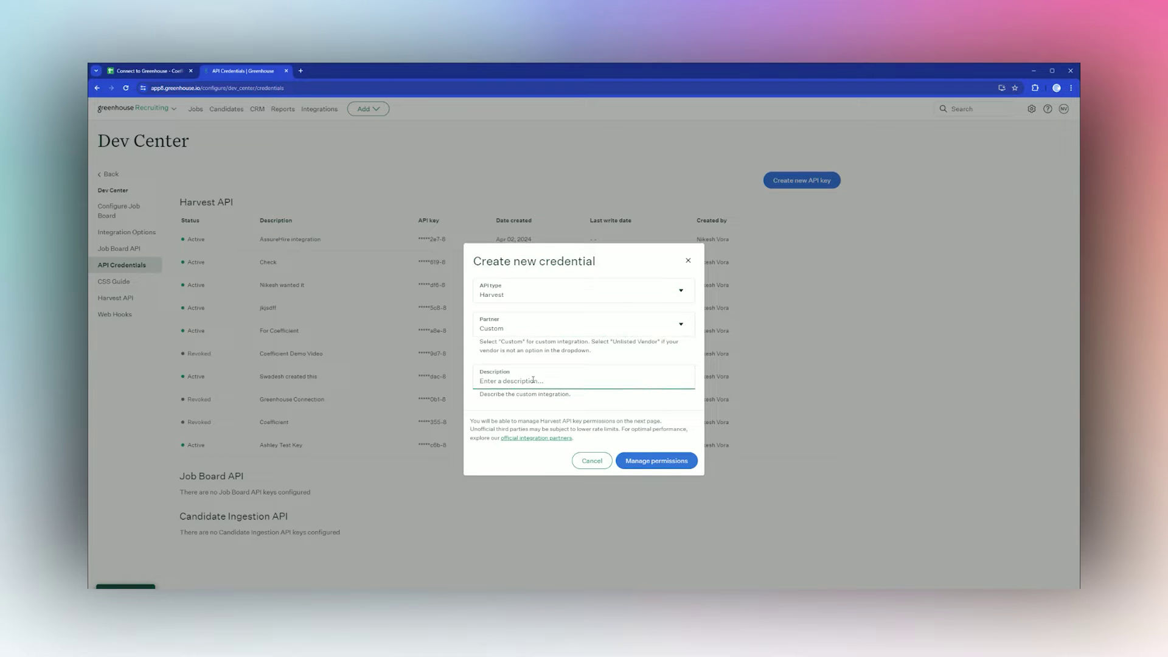
type("Greenhouse Connection")
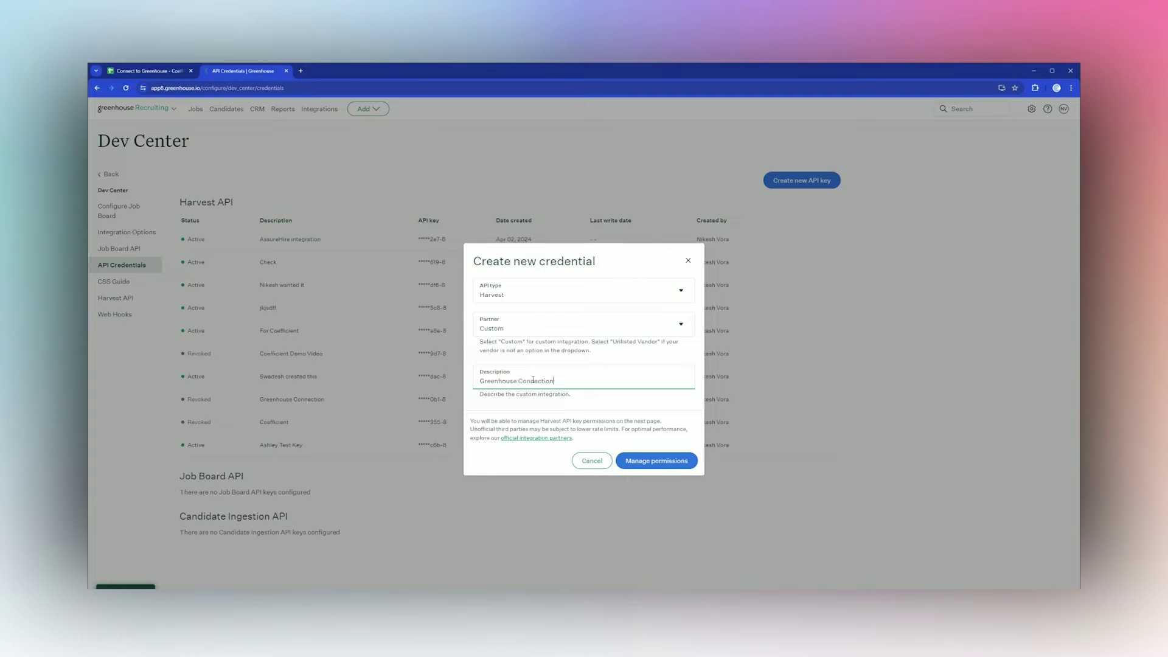
left_click(652, 462)
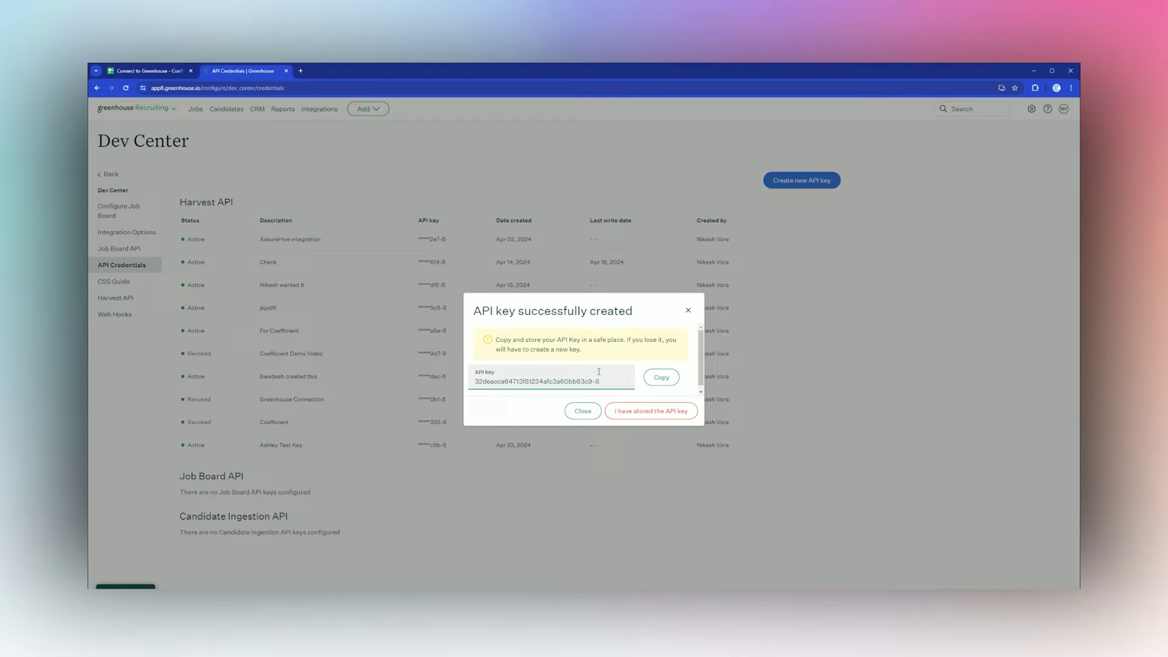
Copy the new Greenhouse API key and paste it into Coefficient's API Key field.
left_click(661, 375)
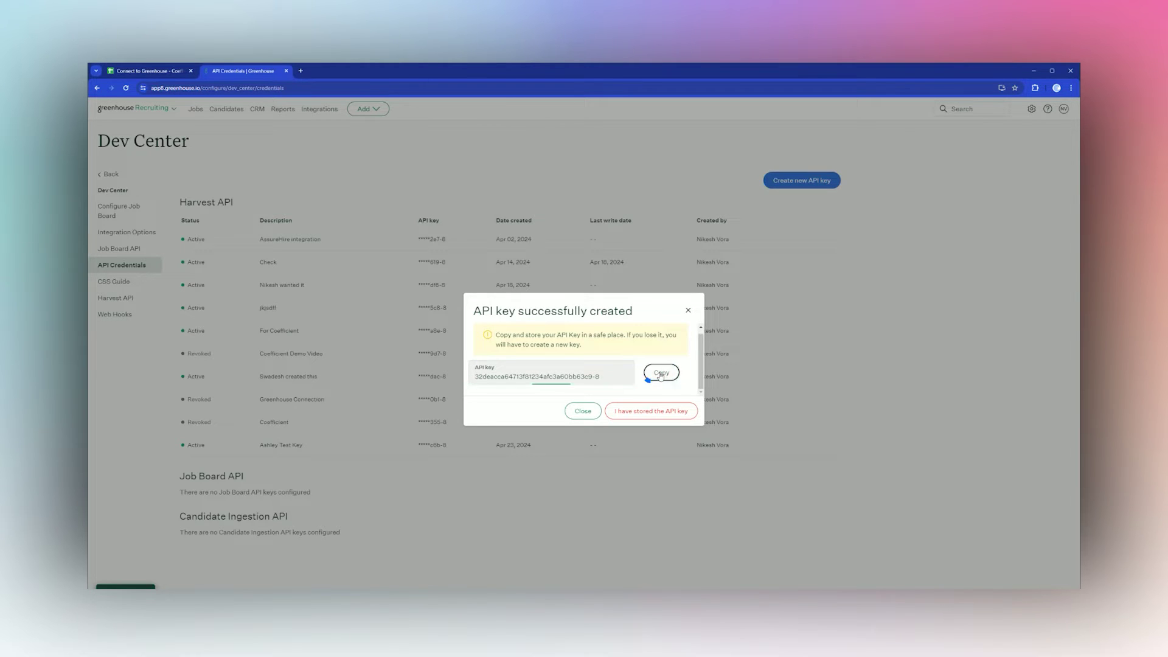
left_click(144, 70)
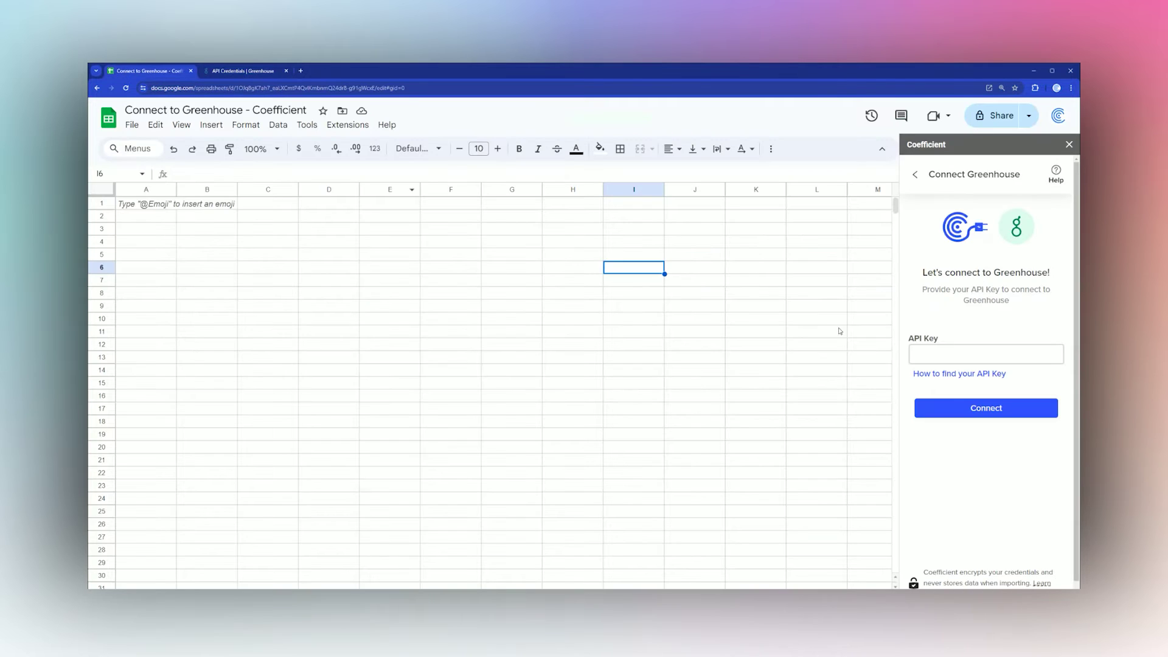
left_click(931, 349)
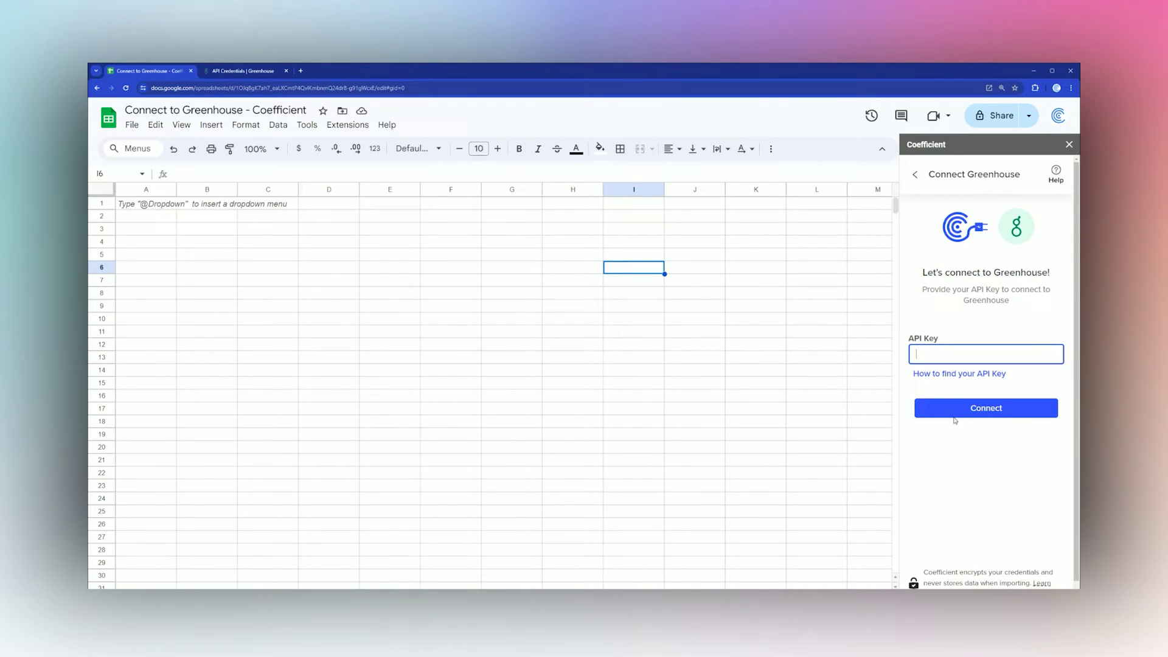
key("ctrl+v")
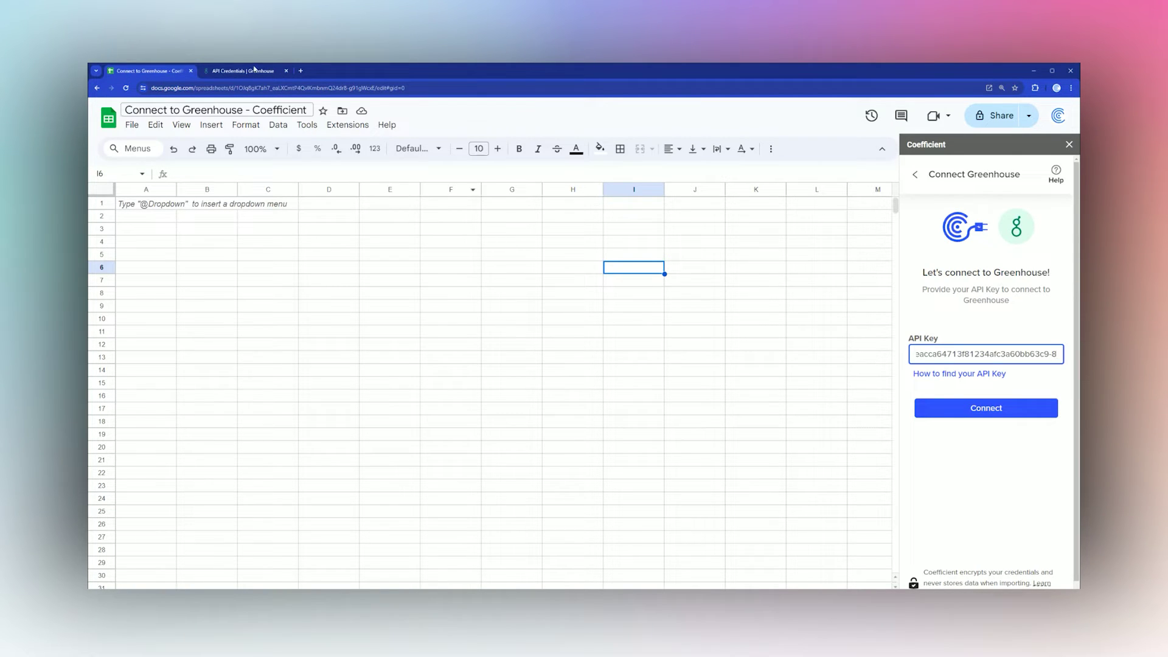
left_click(246, 71)
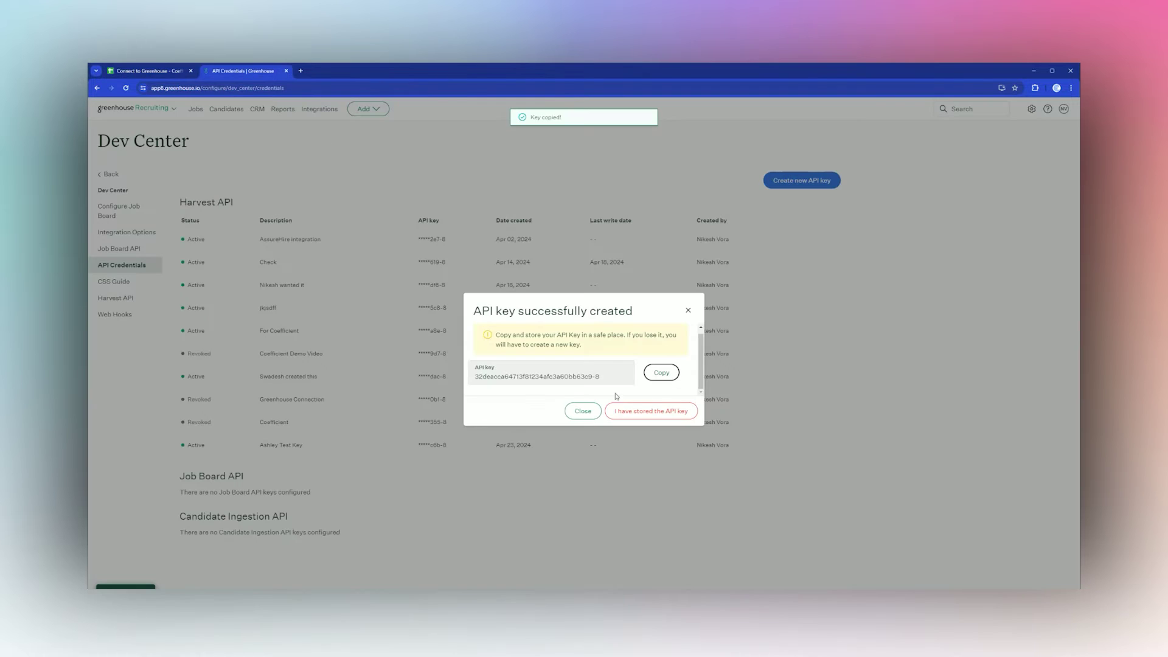
Confirm the key is stored, grant all permissions with Select All, and save.
left_click(651, 414)
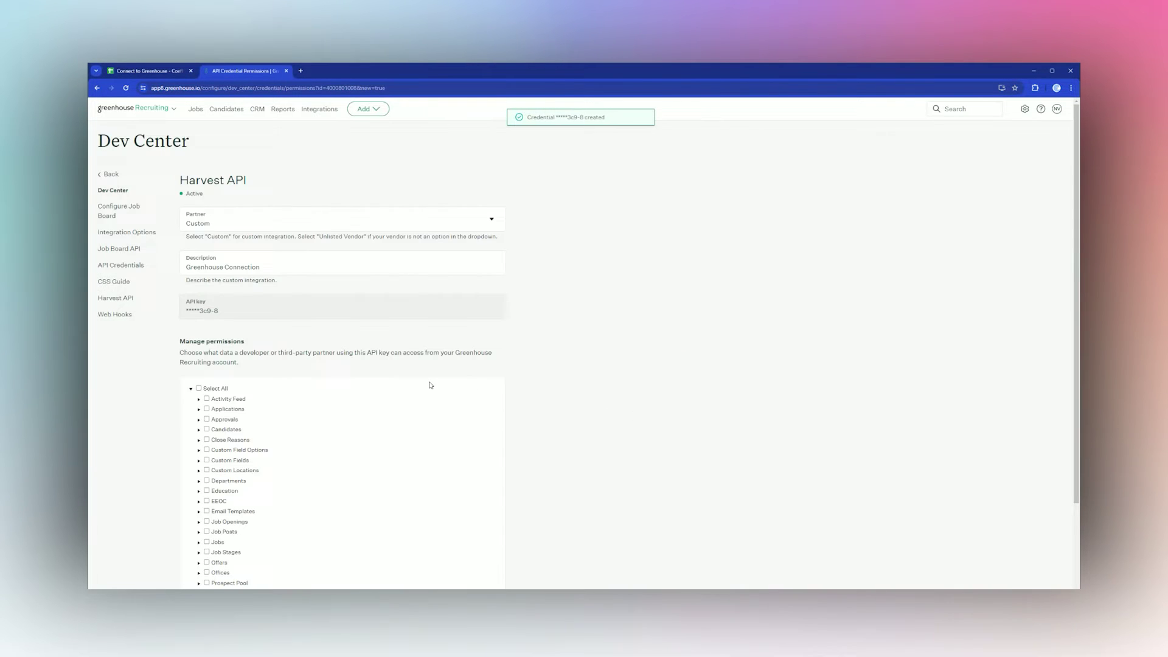
scroll(298, 353, "down", 2)
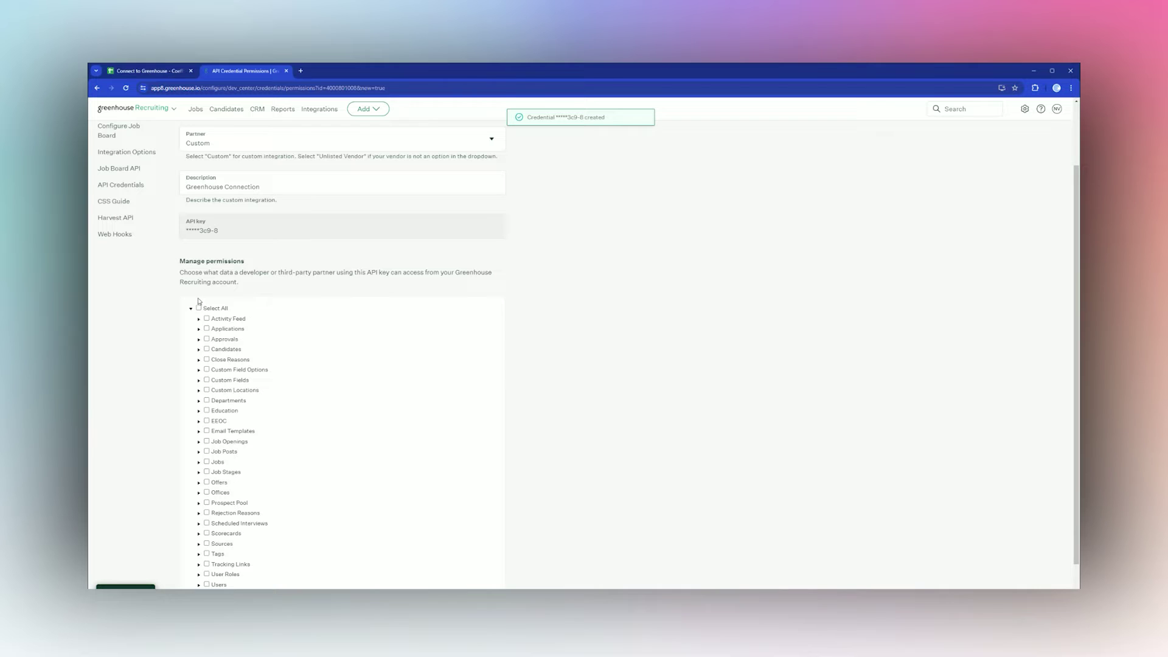
left_click_drag(180, 261, 302, 257)
scroll(414, 339, "down", 1)
scroll(413, 339, "down", 1)
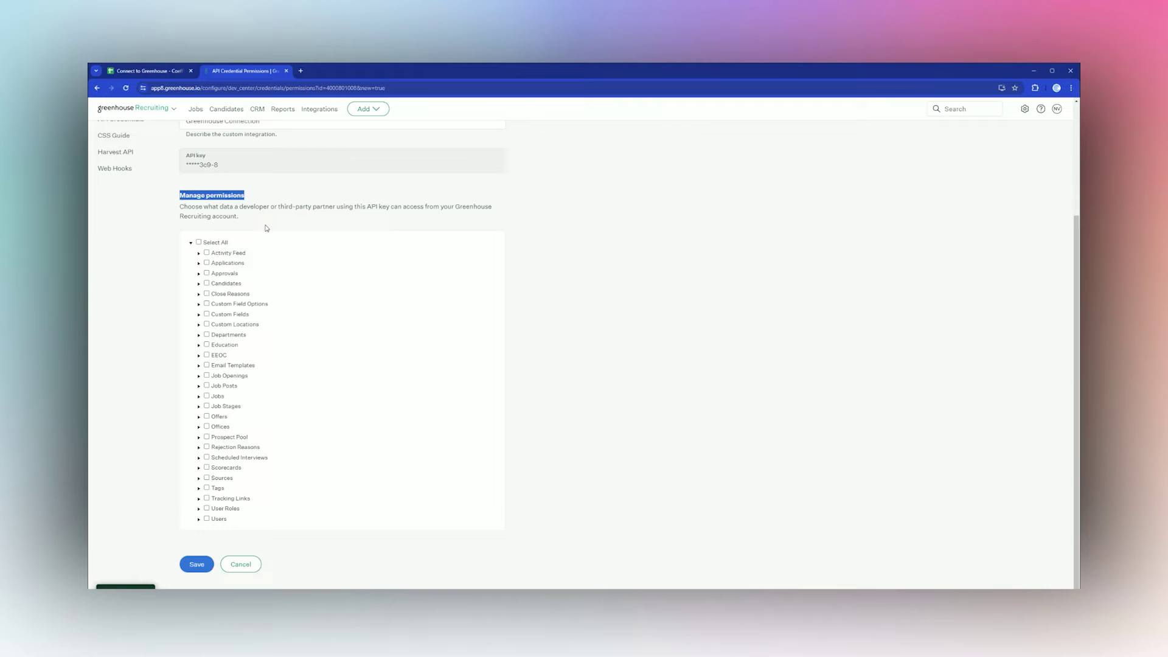
left_click(199, 242)
left_click(198, 397)
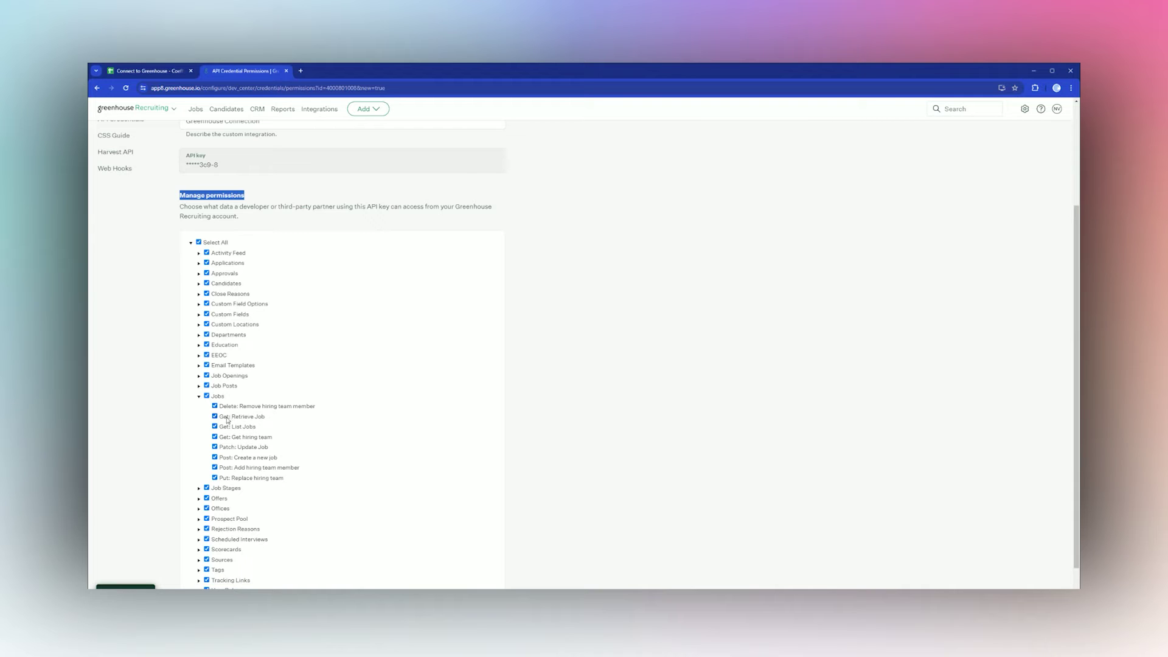
left_click(199, 396)
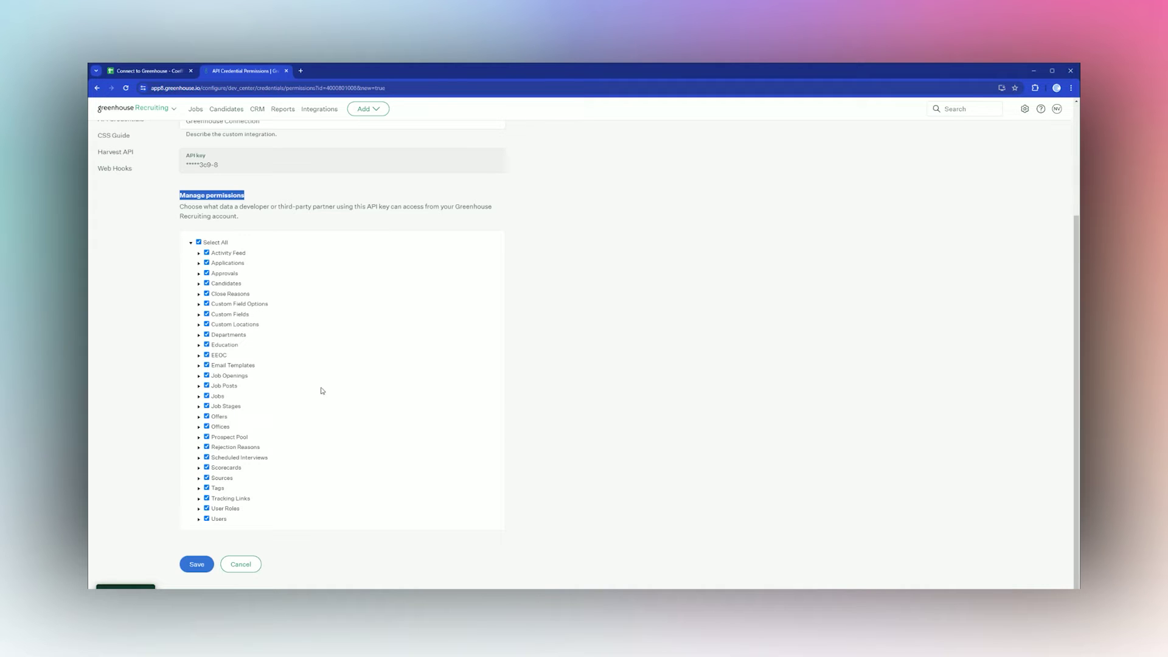
left_click(197, 565)
Close the Greenhouse tab, connect Greenhouse in Coefficient, and start an import from scratch.
left_click(135, 71)
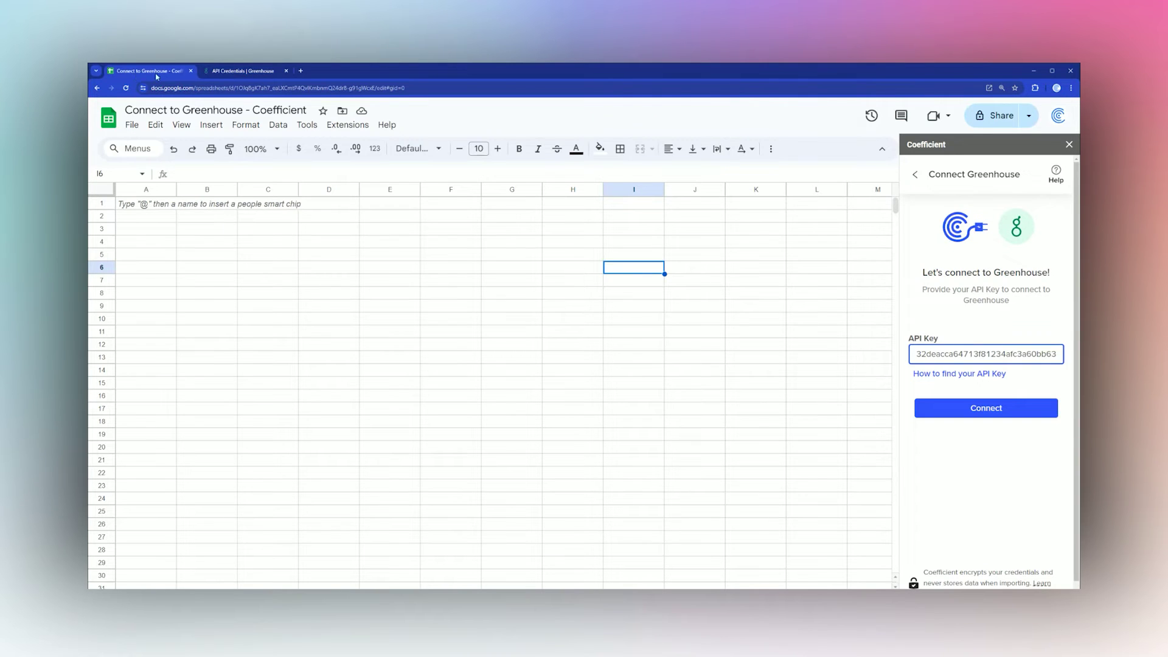
left_click(286, 70)
left_click(986, 412)
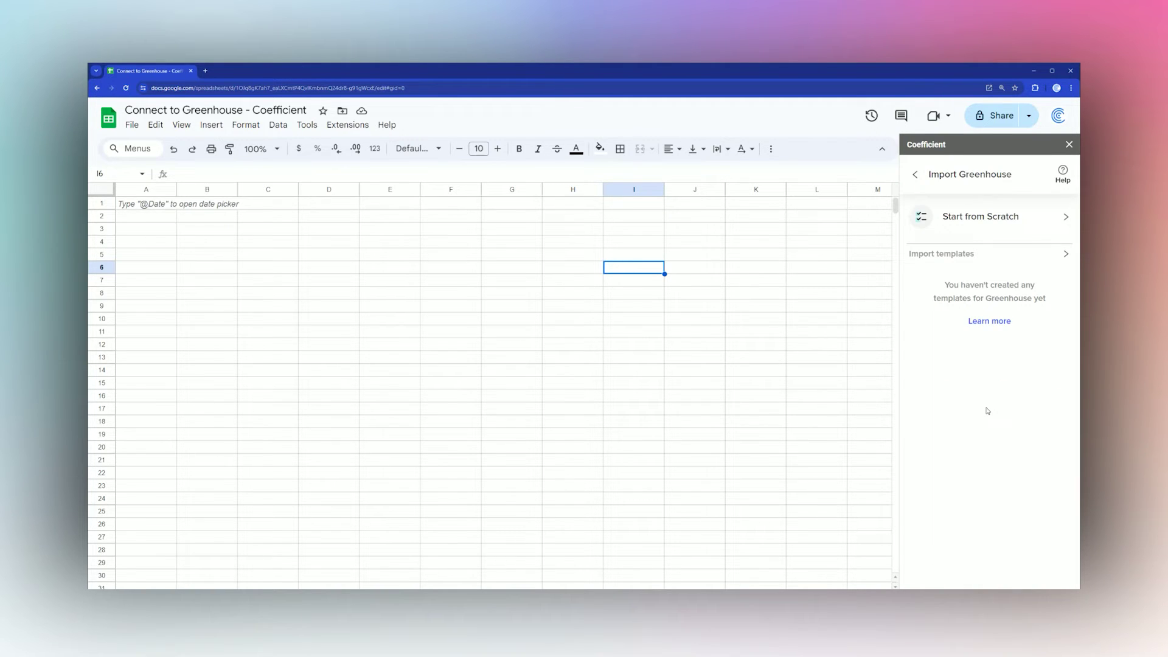
left_click(965, 219)
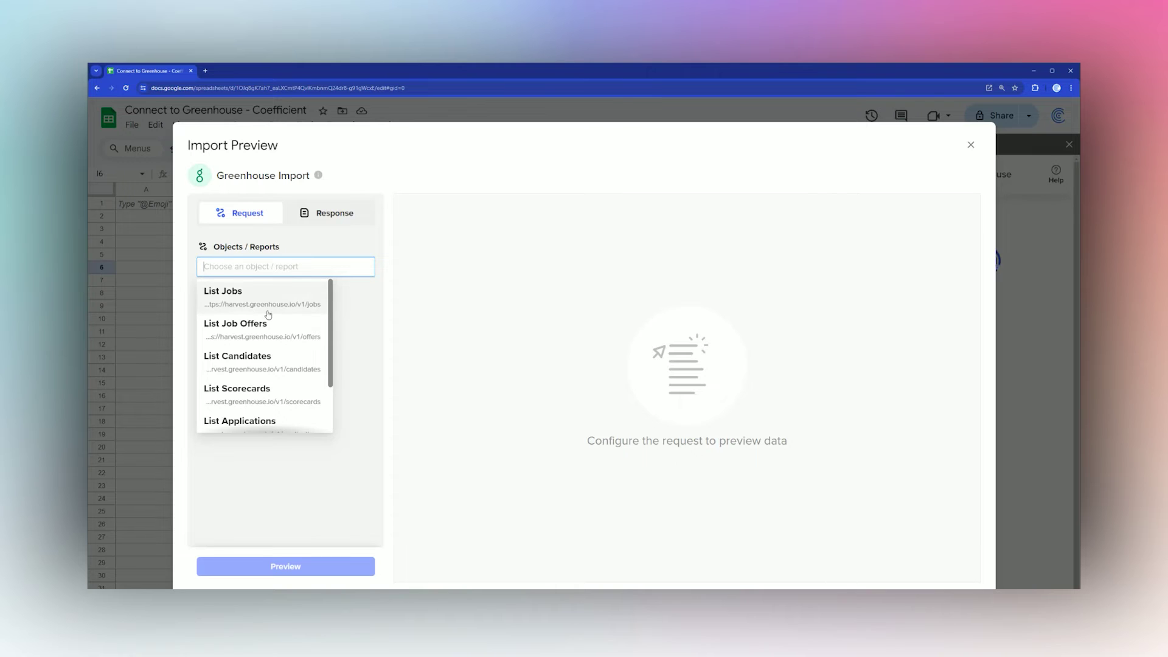
scroll(265, 323, "down", 3)
scroll(264, 322, "up", 3)
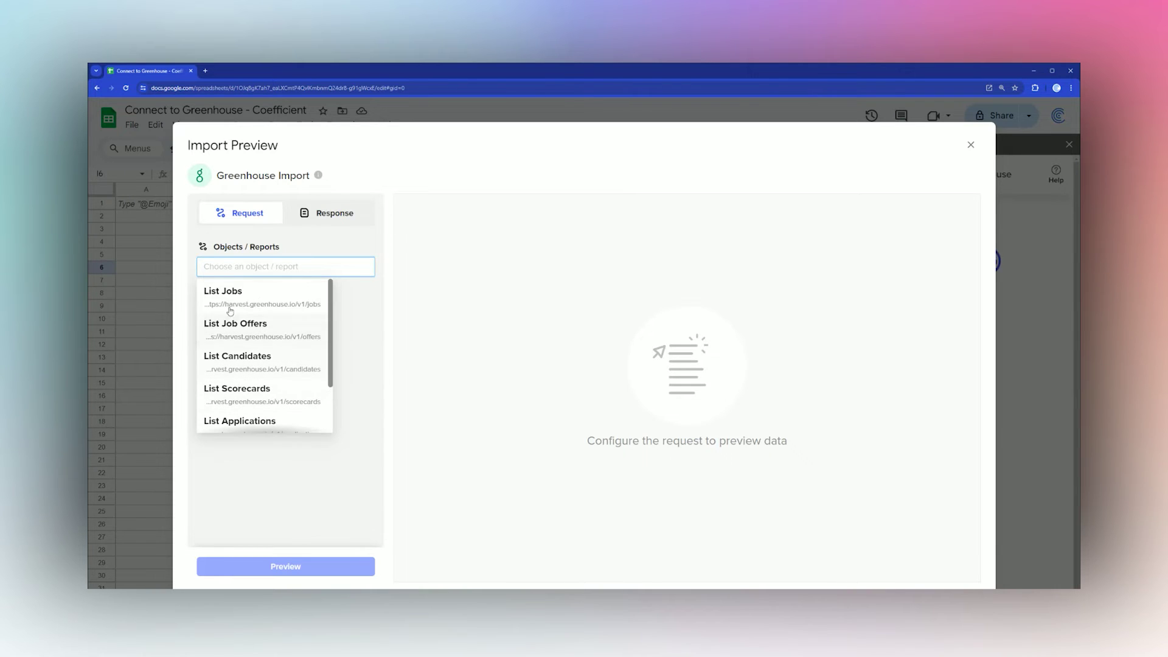
Choose List Jobs, filter status to Open, and preview the 4 sample jobs with 12 fields.
left_click(224, 294)
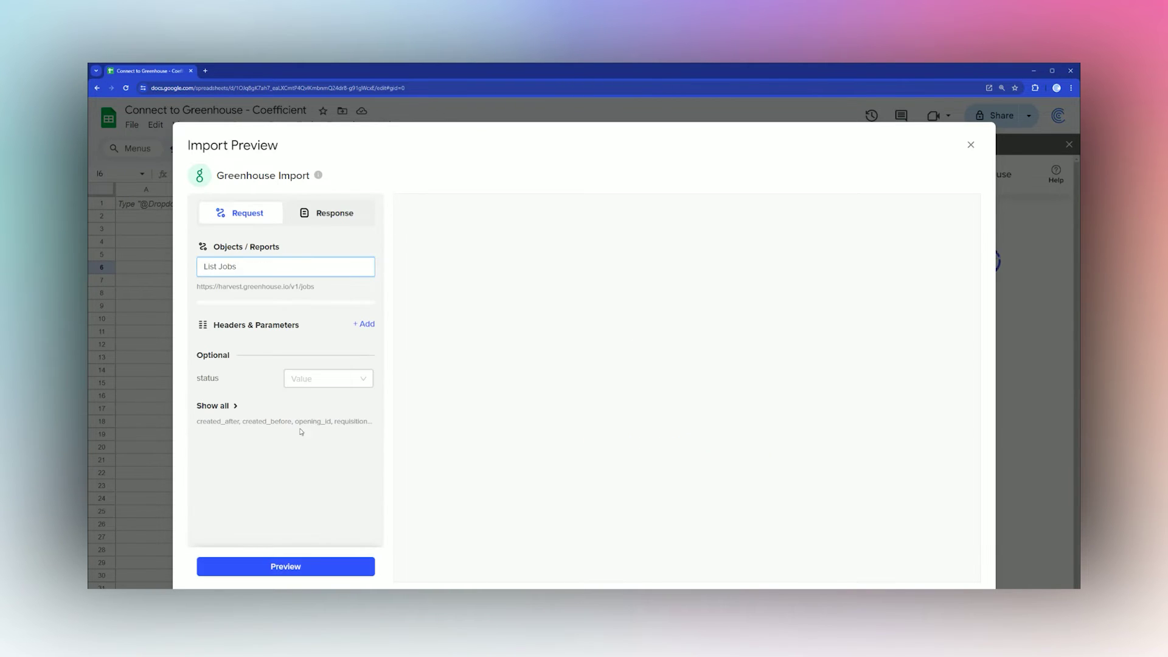
left_click(318, 383)
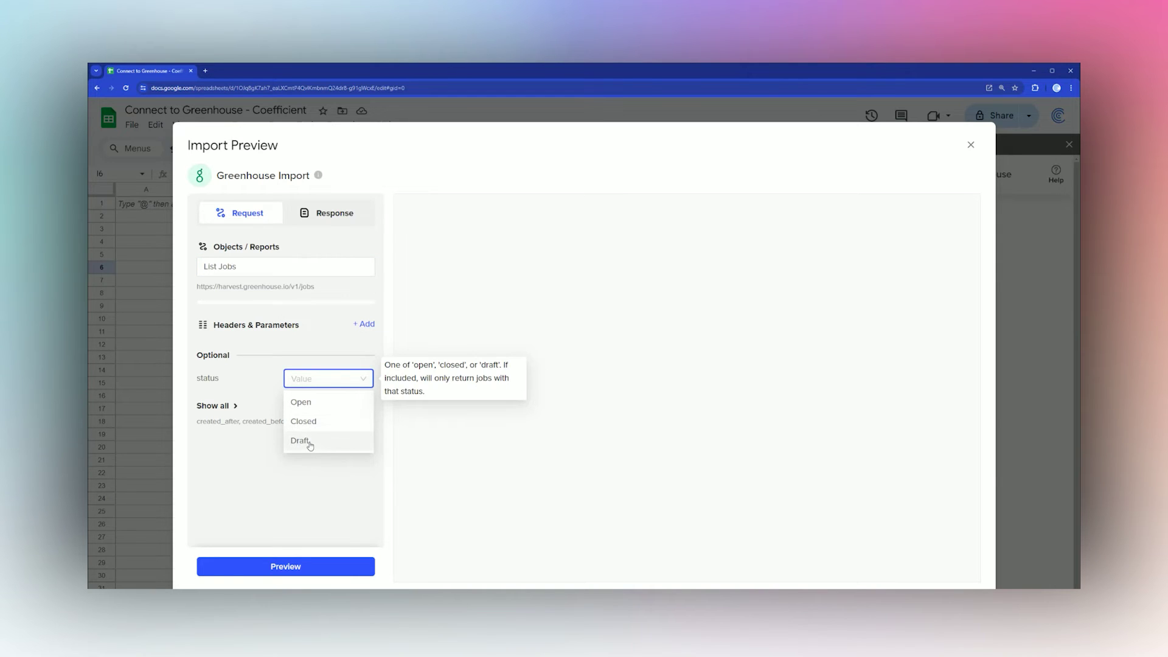
left_click(238, 414)
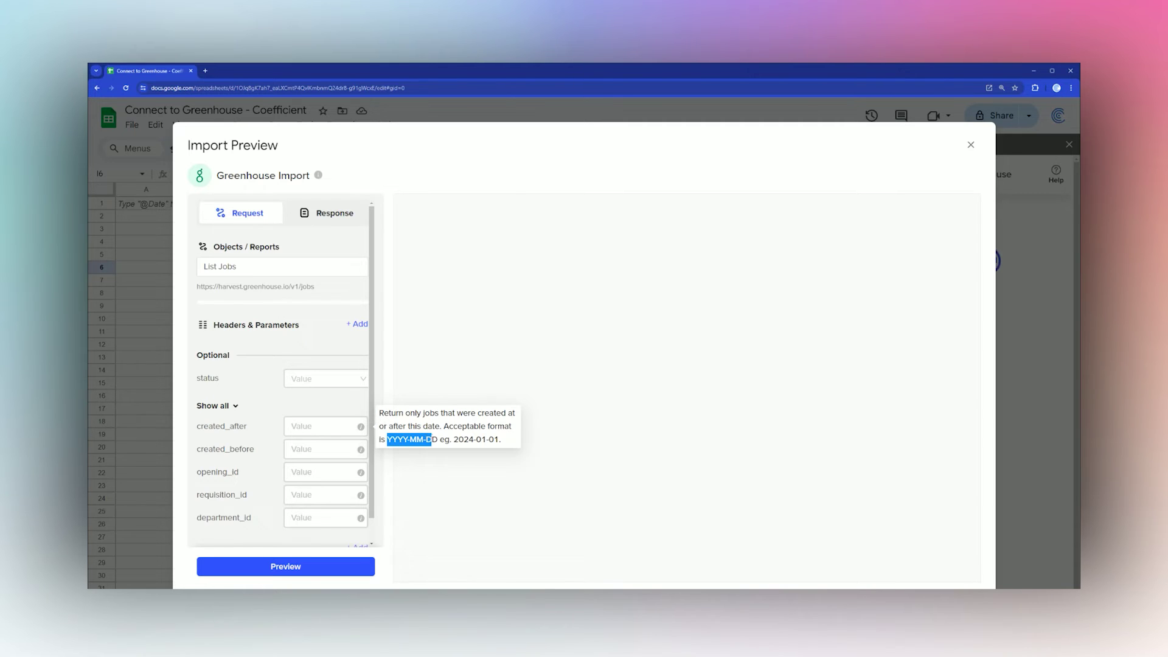
scroll(311, 445, "down", 1)
left_click(311, 445)
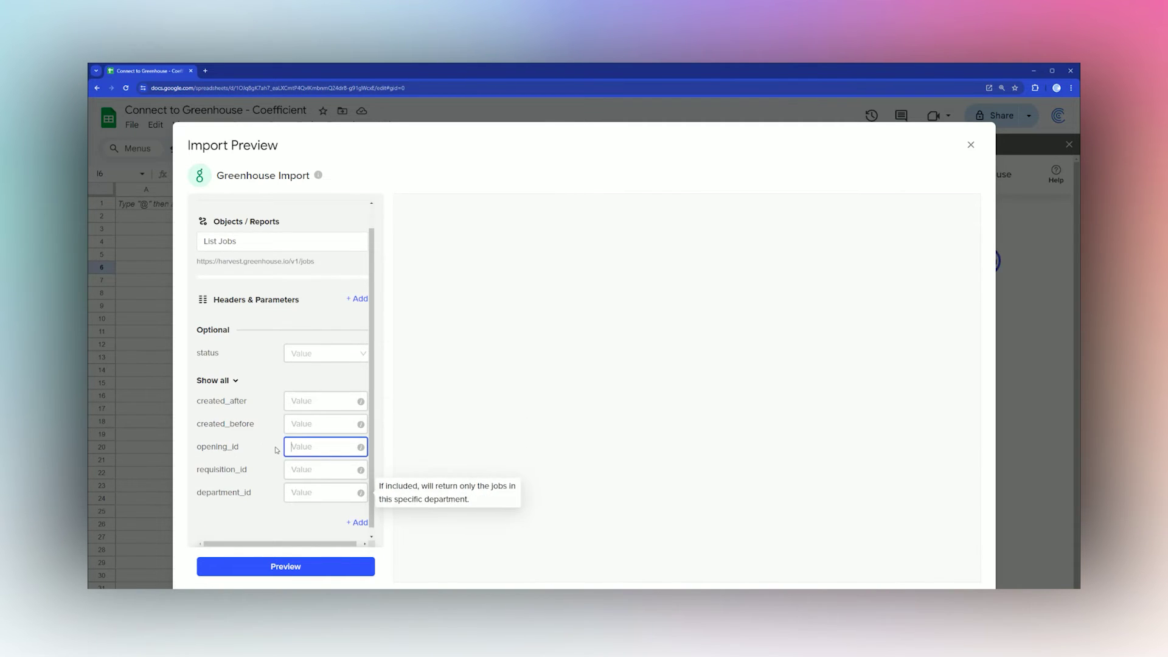
scroll(275, 446, "up", 1)
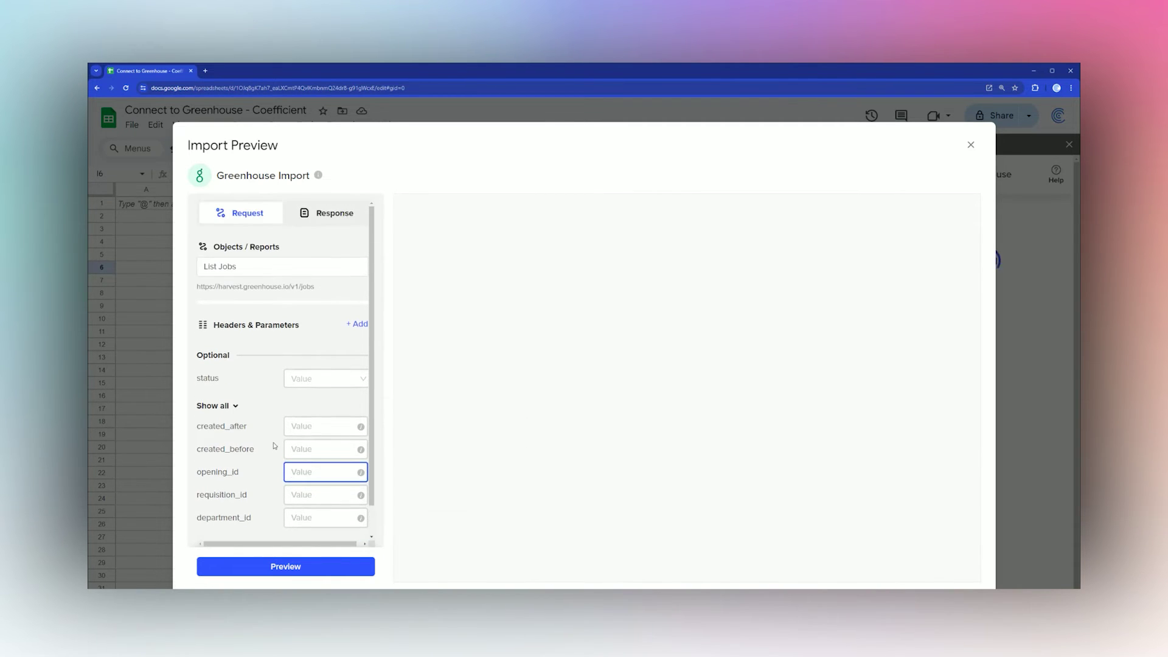
left_click(301, 378)
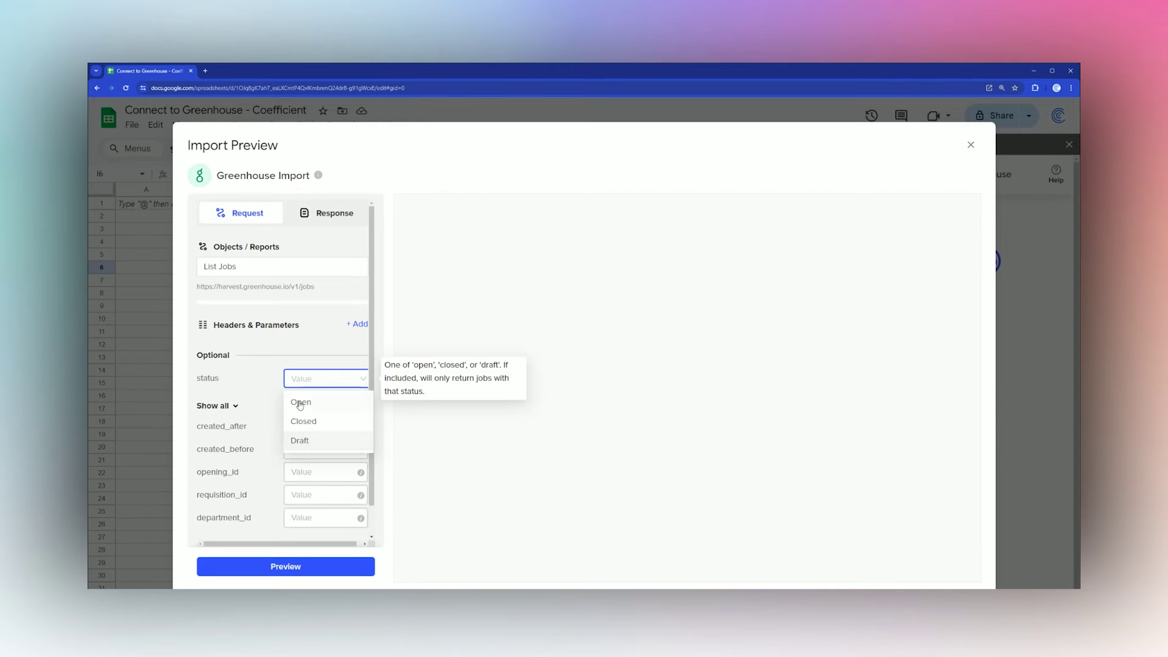
left_click(278, 566)
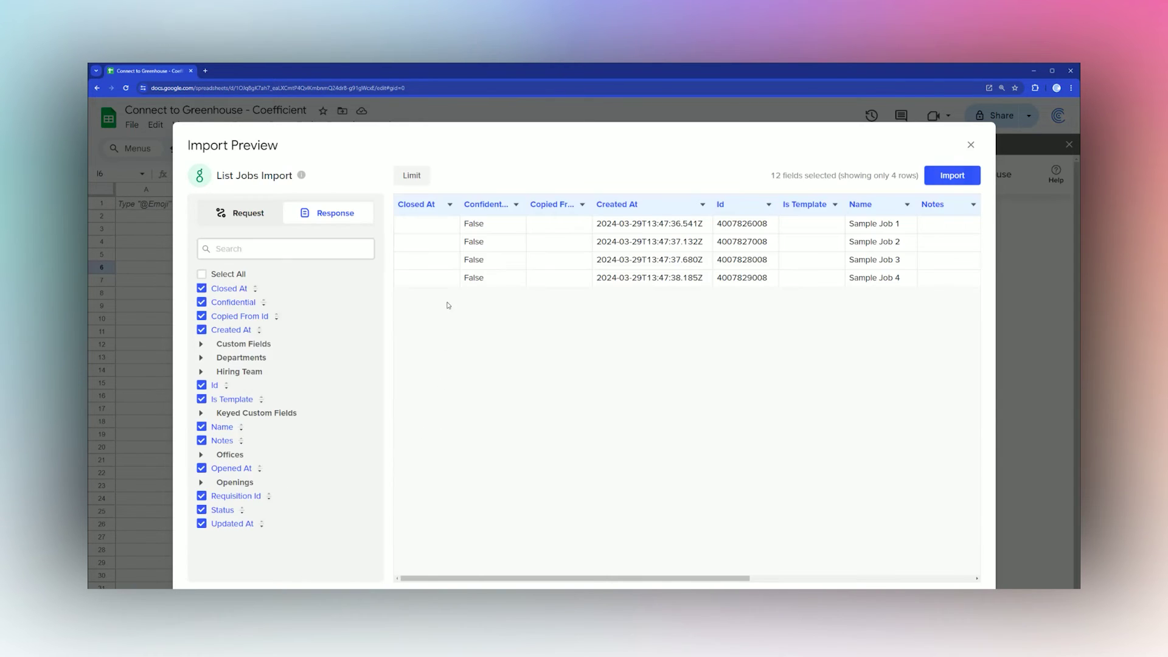
left_click_drag(604, 575, 657, 577)
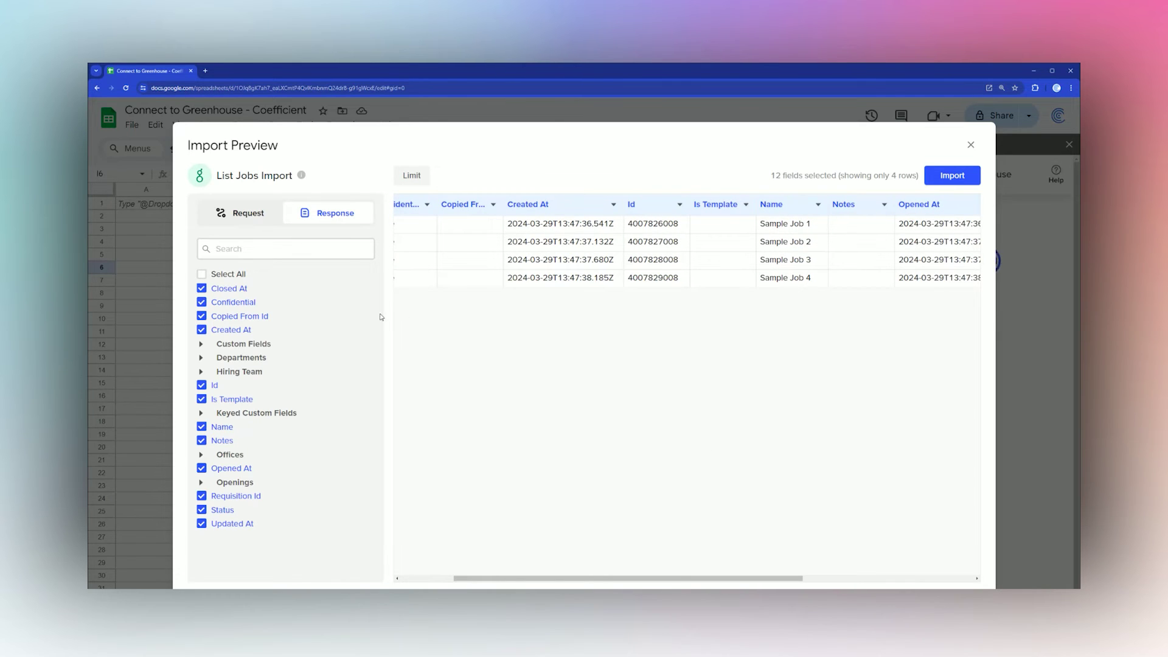
Switch the import endpoint to List Applications and preview it.
left_click(248, 222)
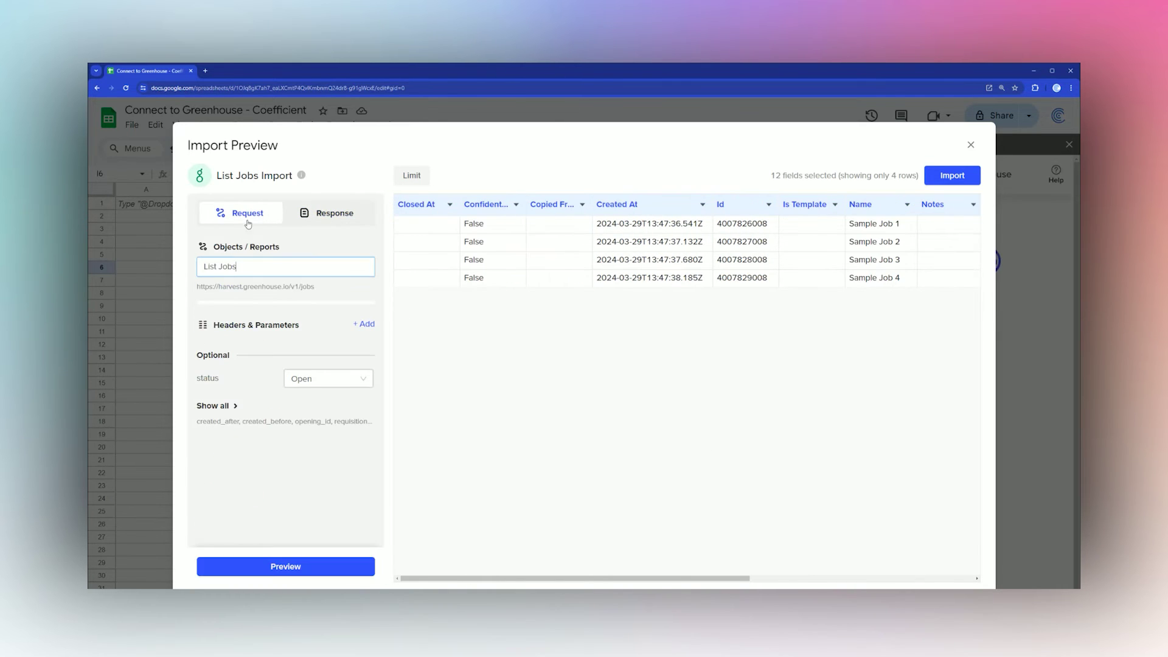
left_click(243, 261)
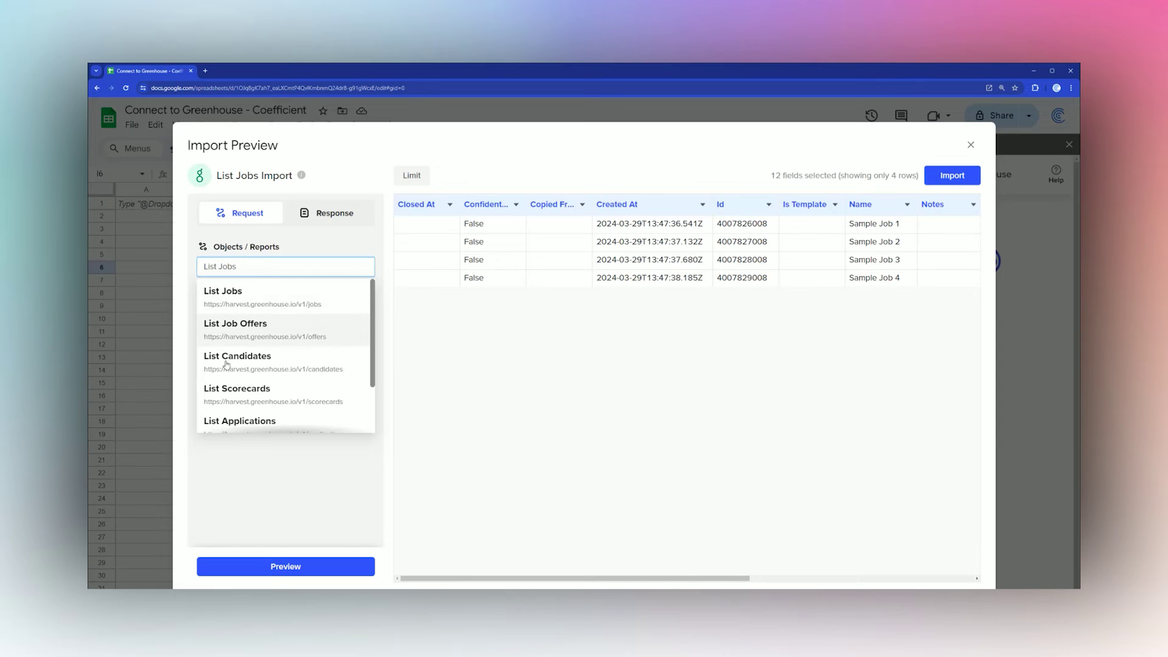
scroll(268, 368, "down", 2)
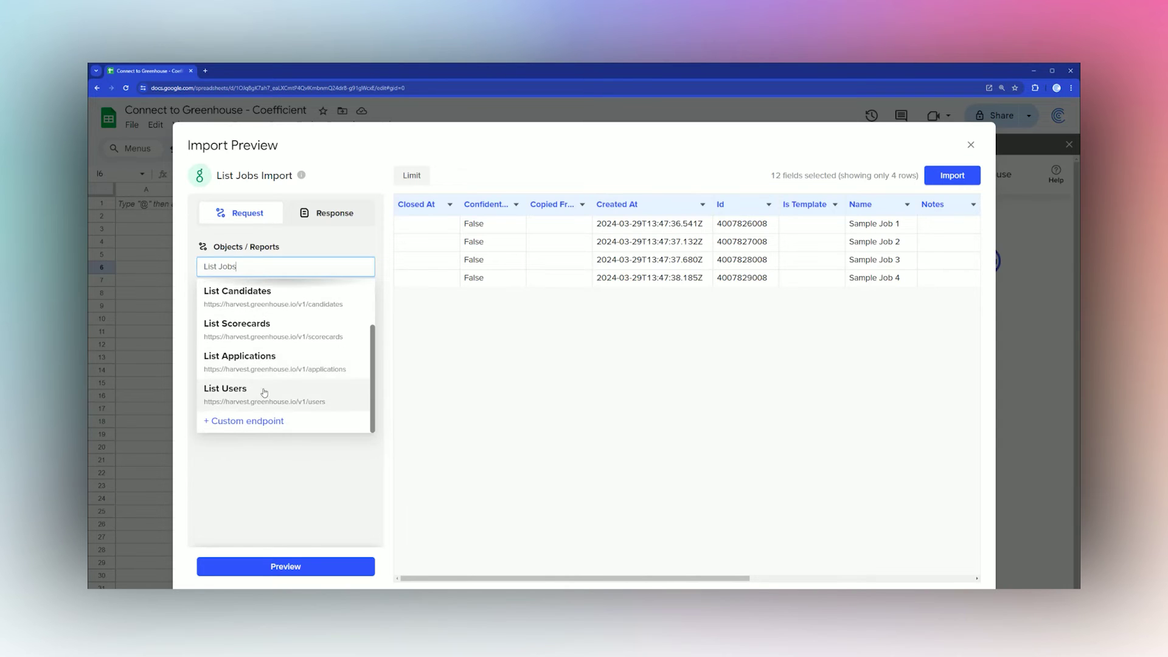
left_click(260, 367)
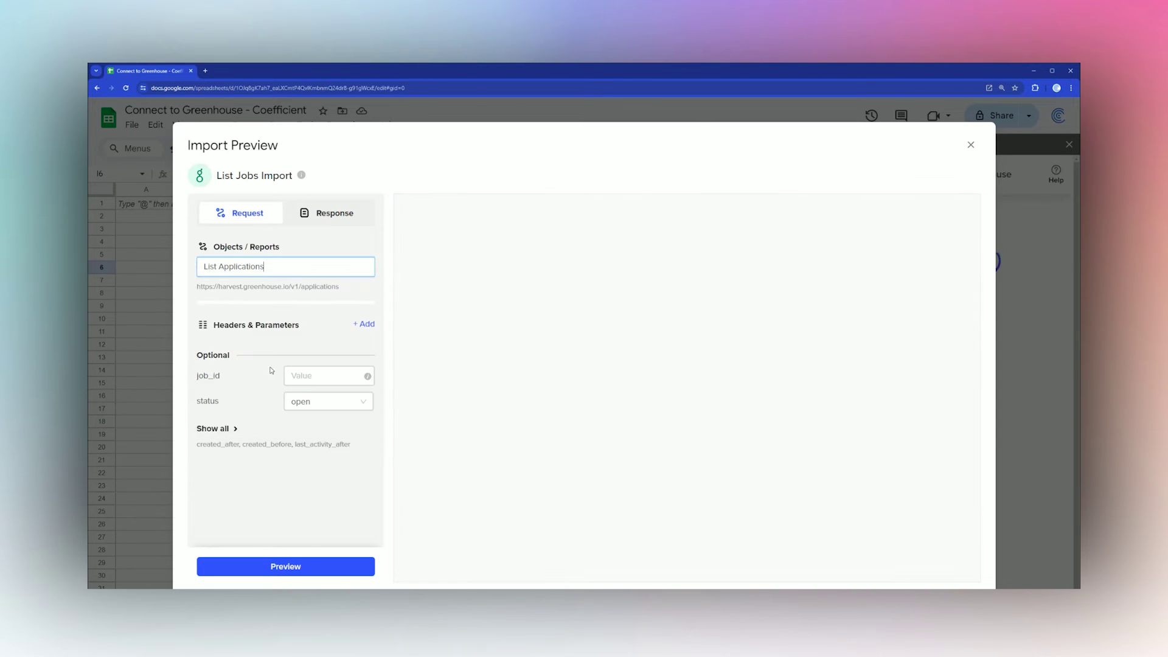
left_click(287, 569)
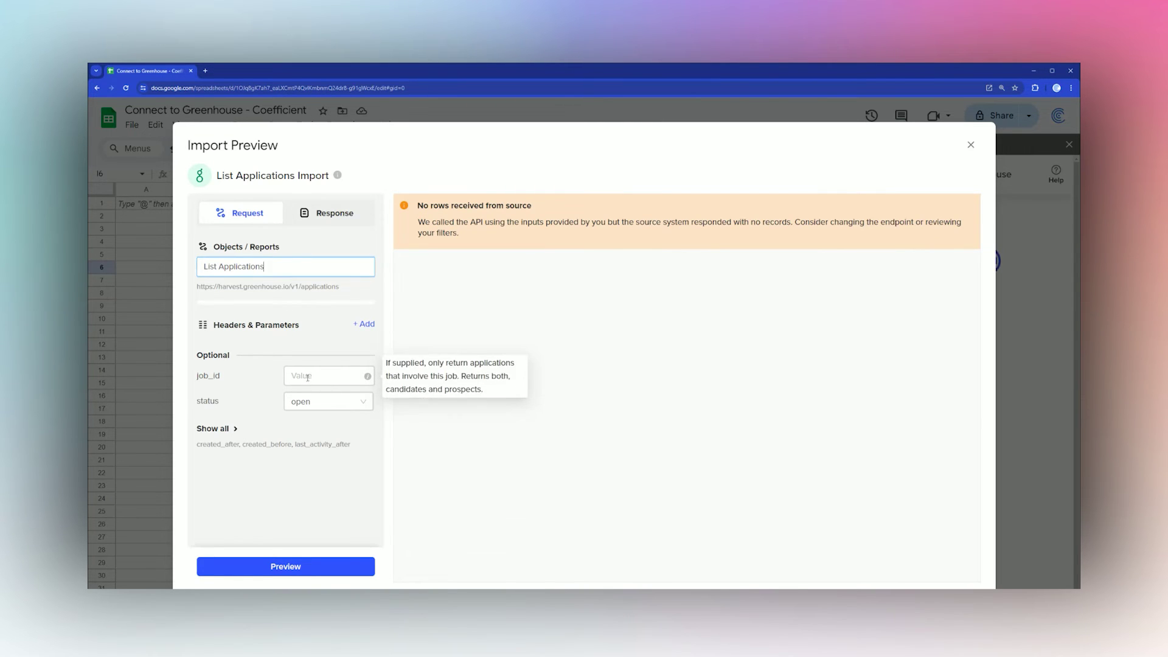
Switch to List Candidates and preview candidate rows across 18 fields.
left_click(256, 267)
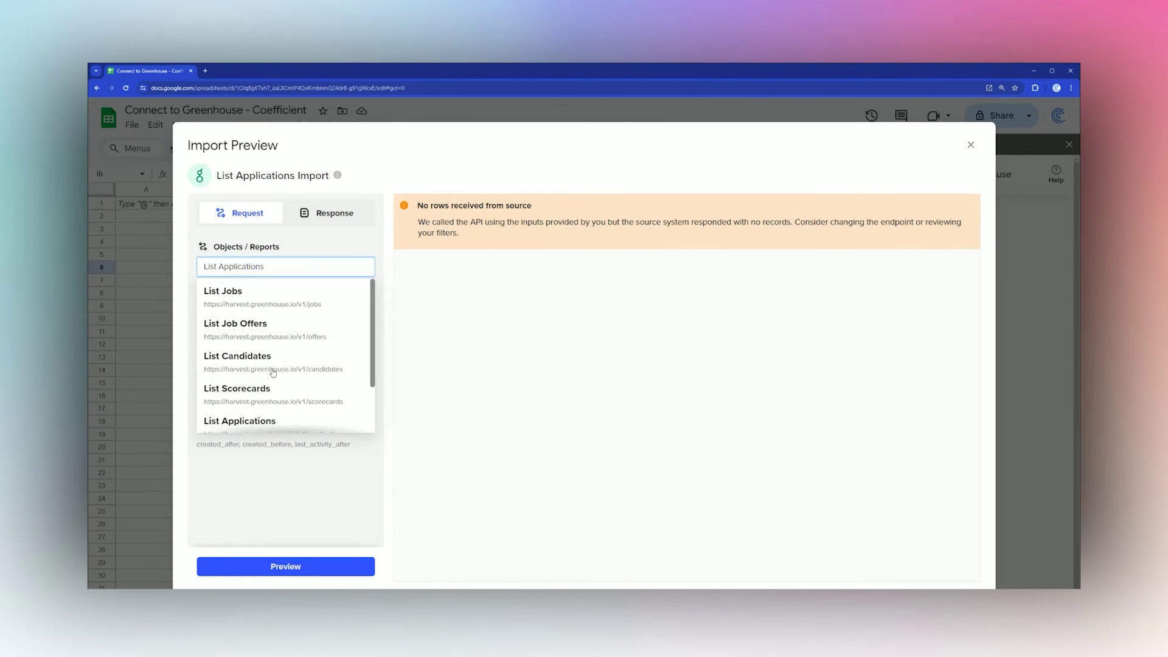
scroll(255, 362, "down", 2)
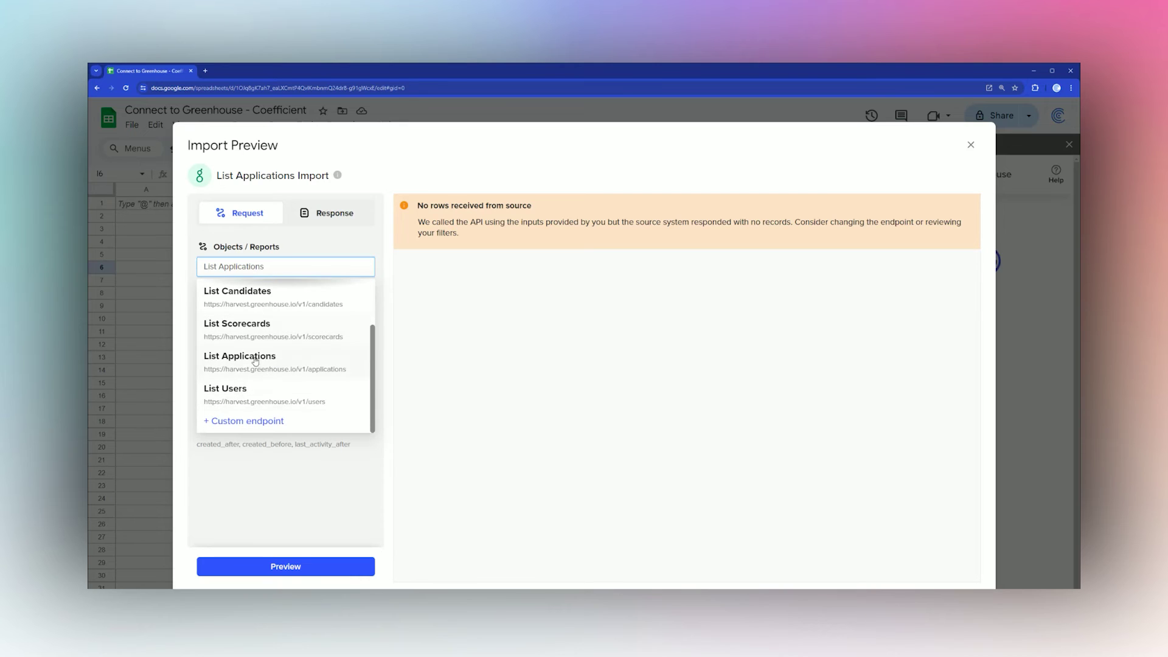
left_click(244, 298)
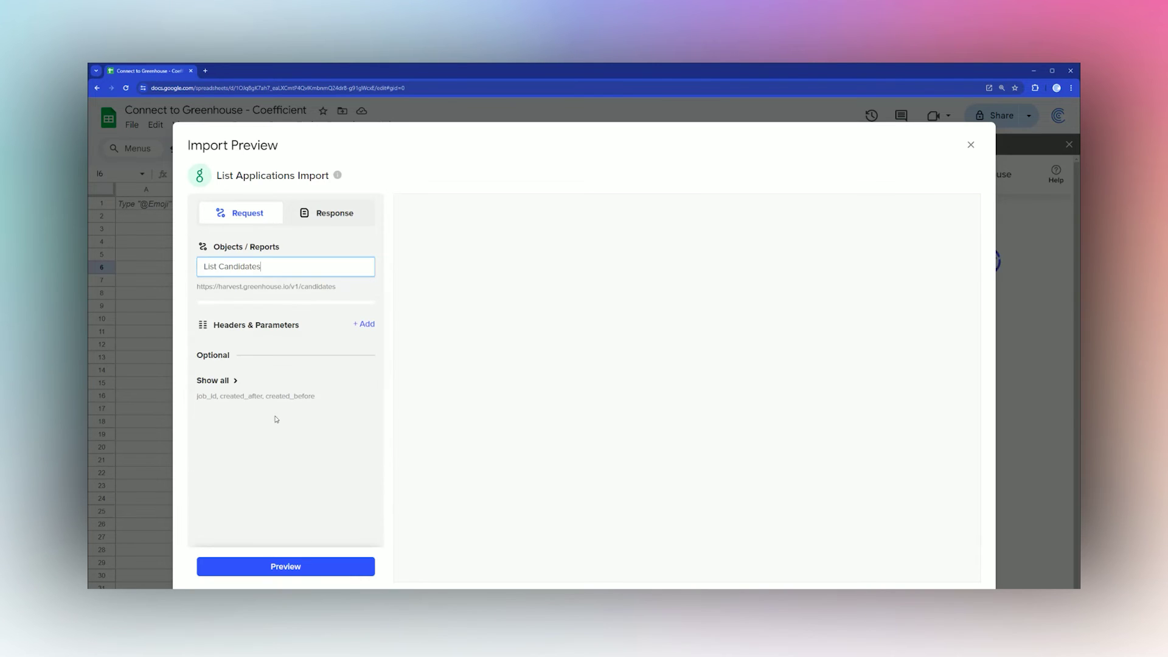
left_click(292, 566)
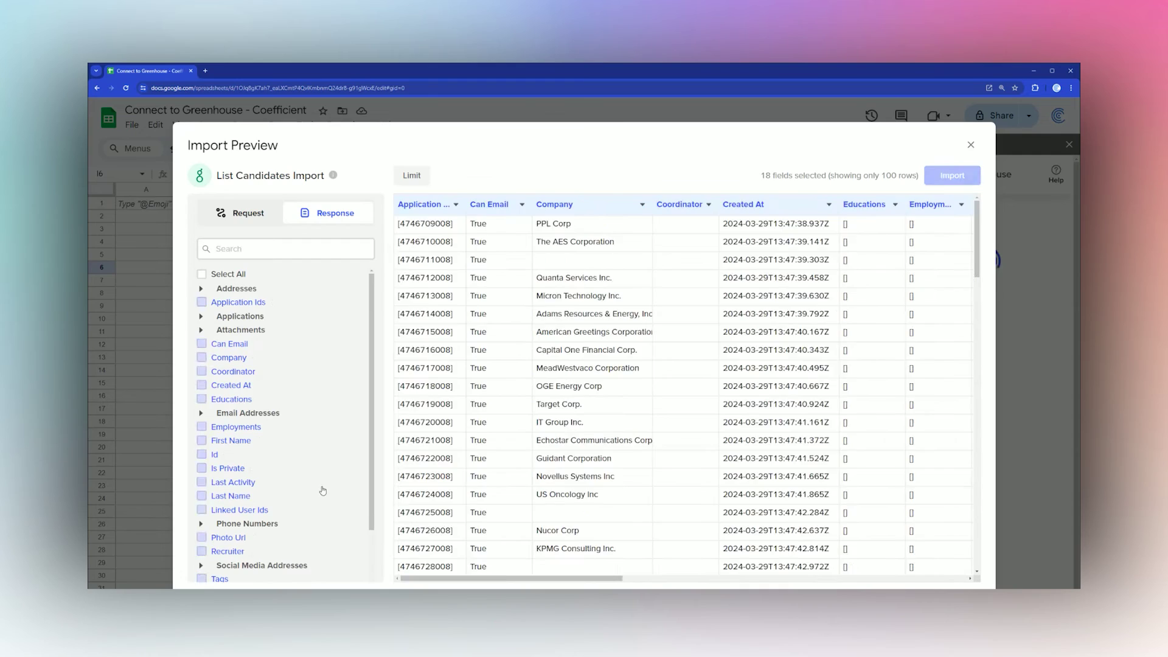
Remove the Application Ids, Can Email and Coordinator fields from the candidates import.
left_click(340, 385)
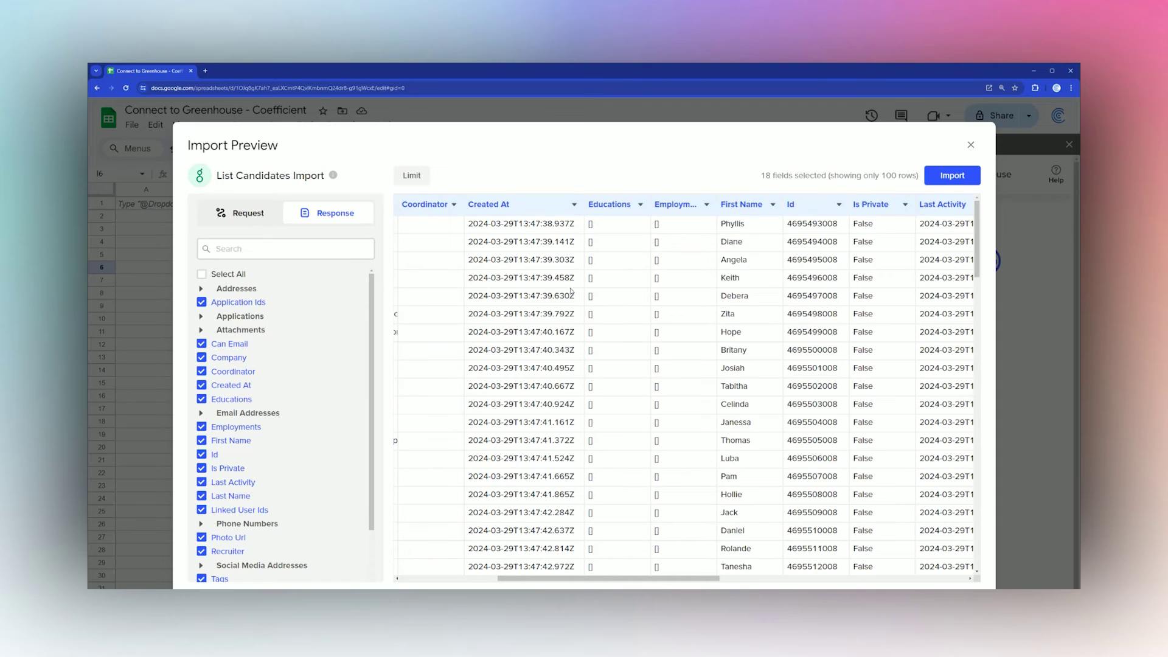
scroll(588, 291, "down", 8)
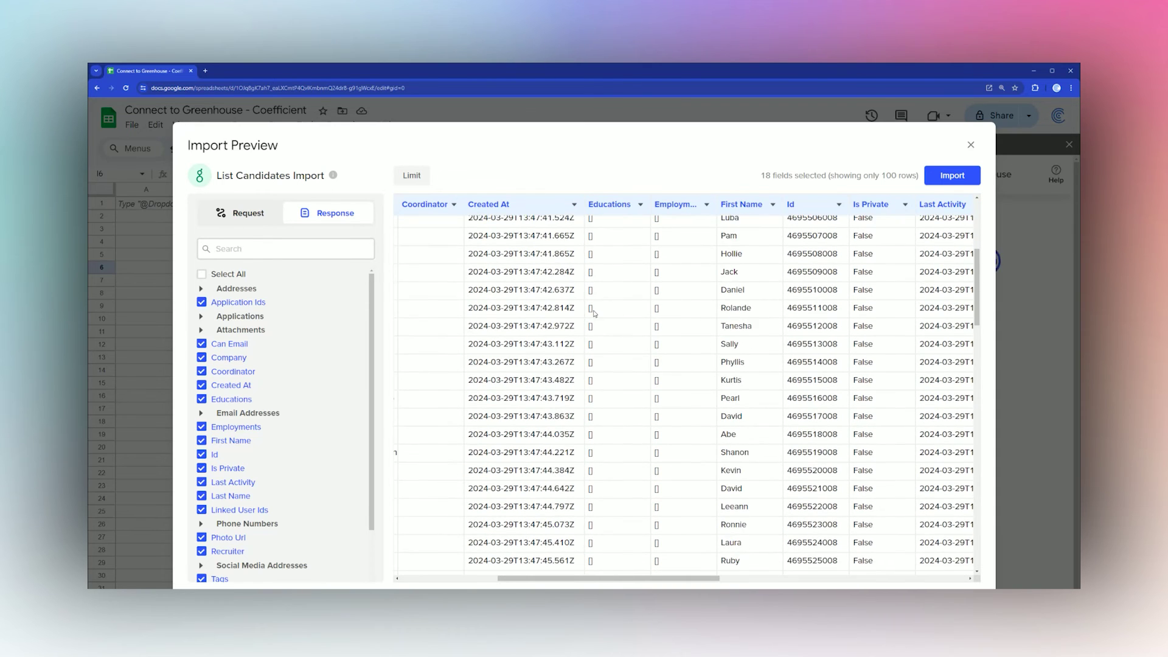
scroll(588, 315, "up", 8)
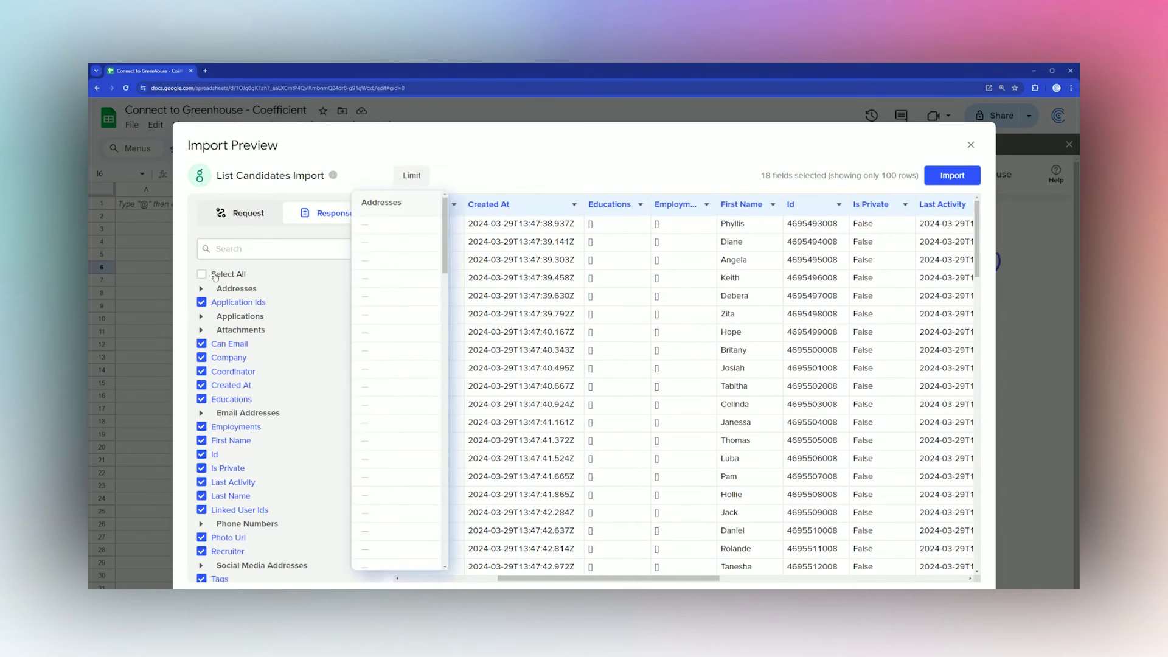
left_click(207, 306)
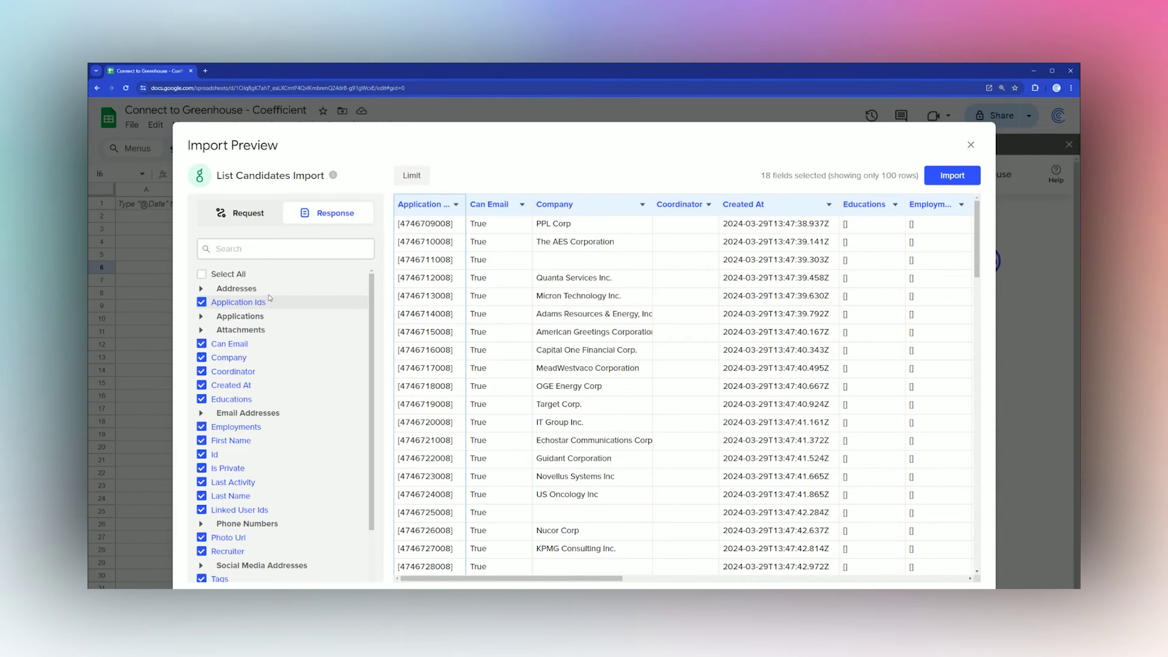
left_click(203, 303)
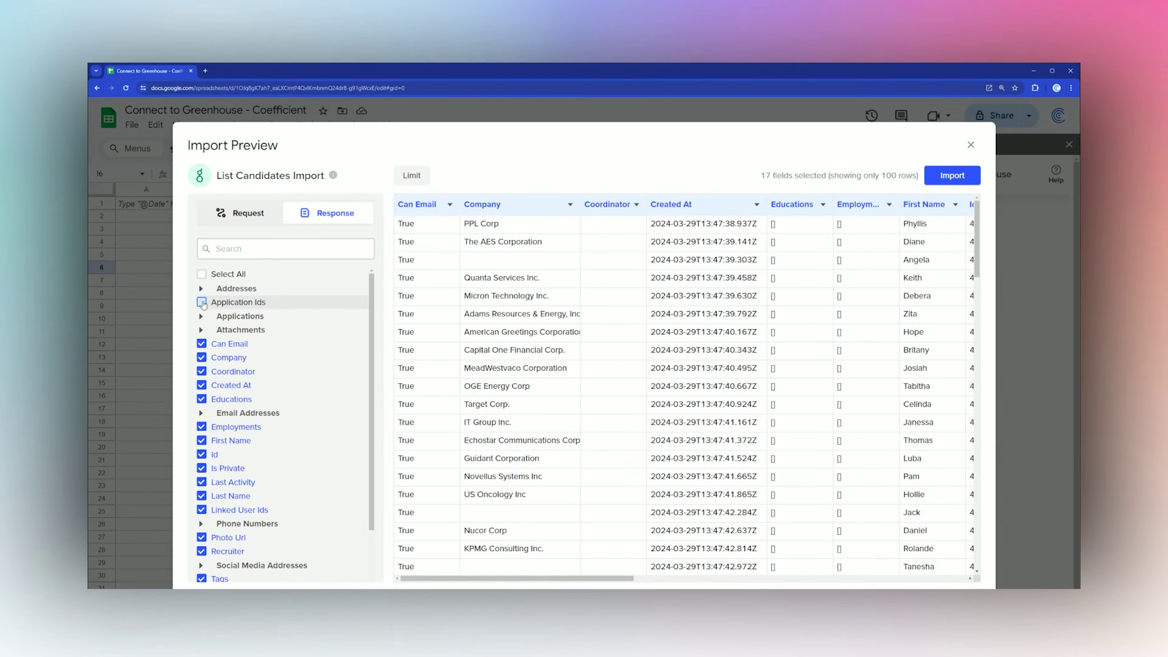
left_click(203, 344)
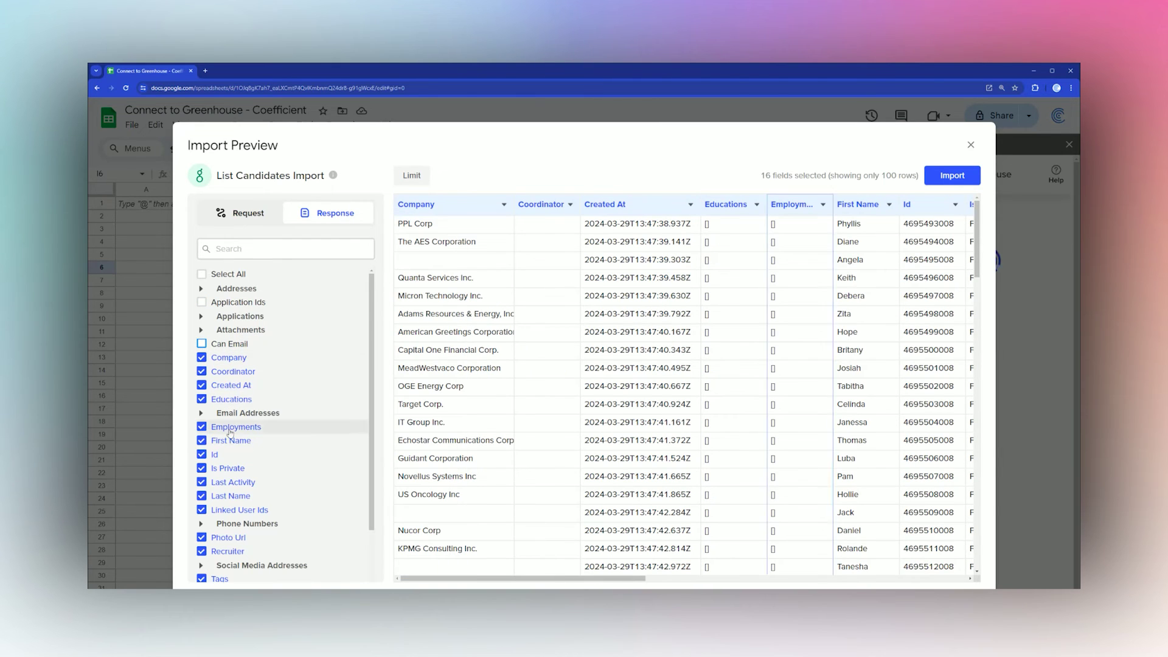
left_click(202, 371)
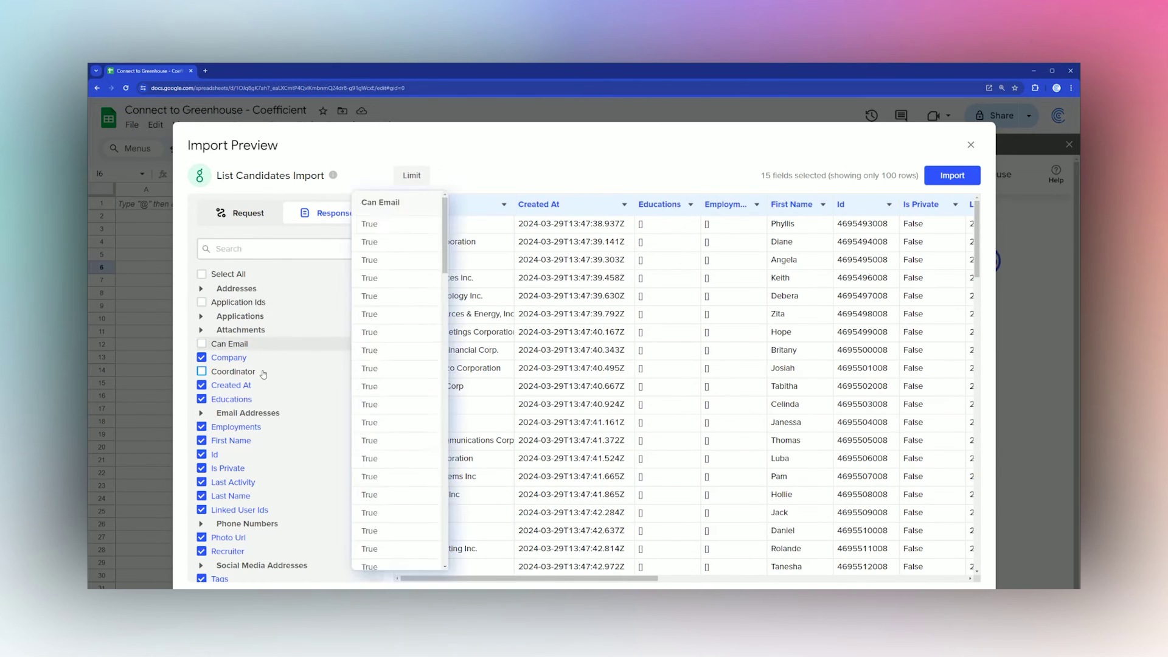
Clear all fields, tick Company, First Name and Last Name, then select all 58 fields.
left_click(202, 275)
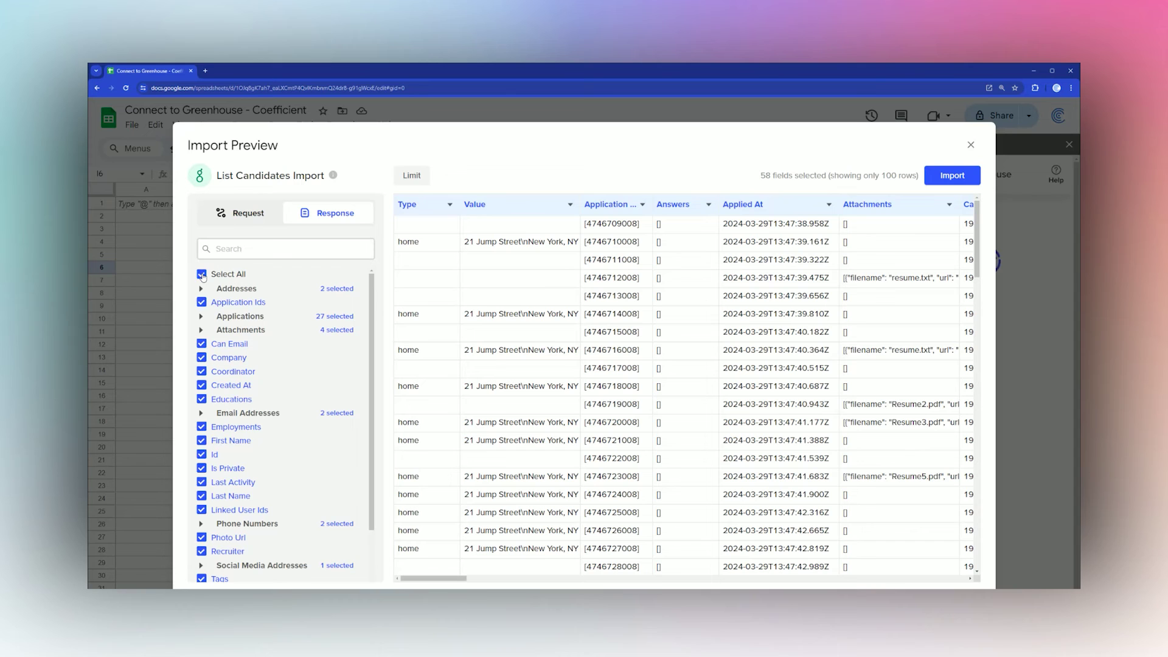
left_click(202, 275)
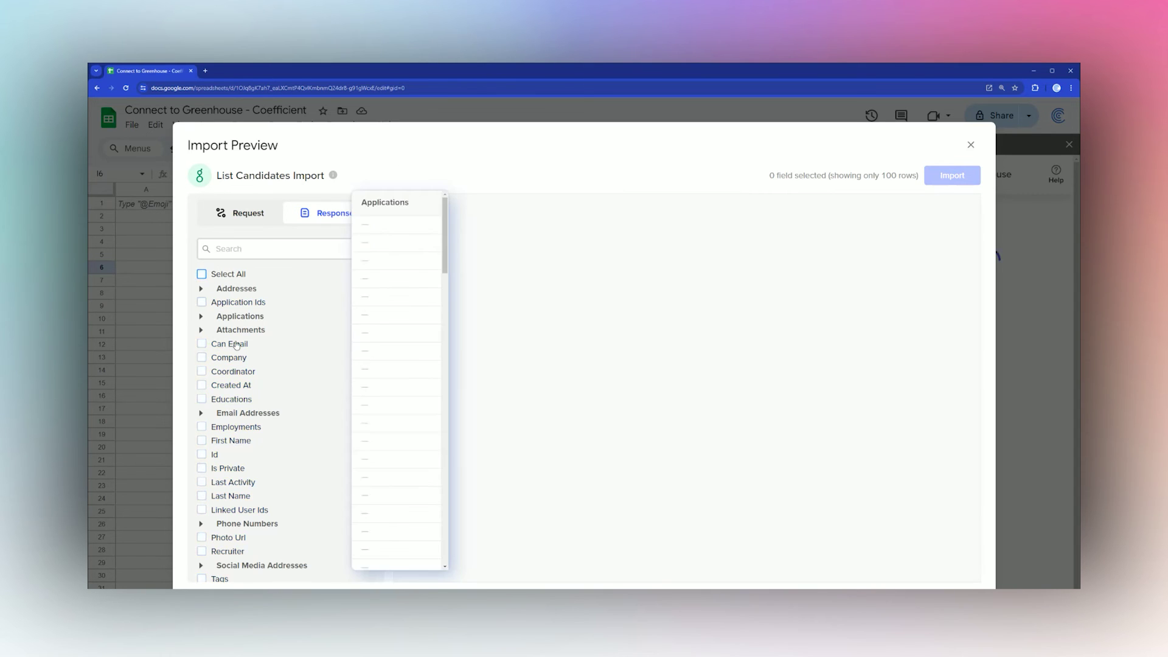
left_click(201, 358)
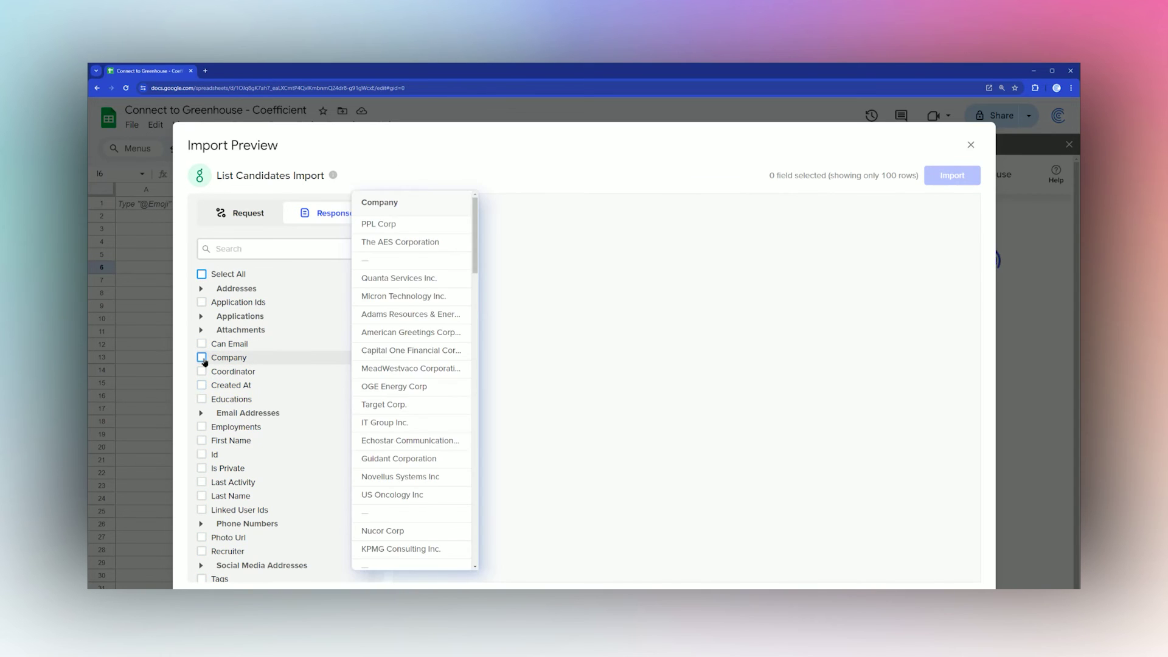
left_click(202, 441)
left_click(202, 495)
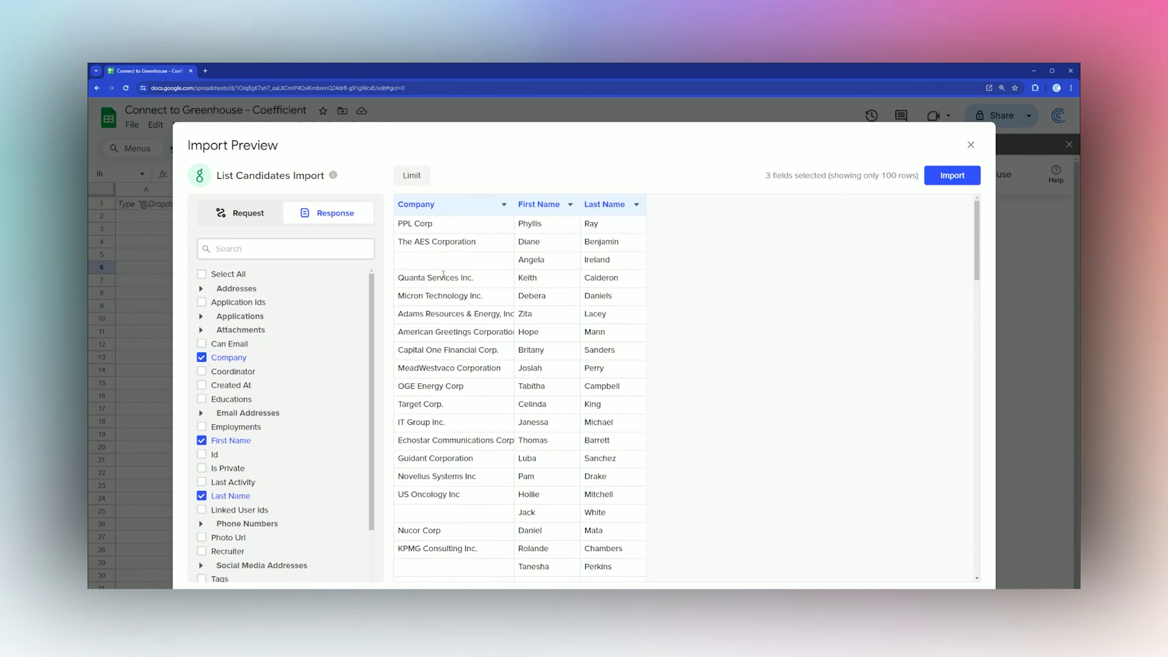
left_click(210, 274)
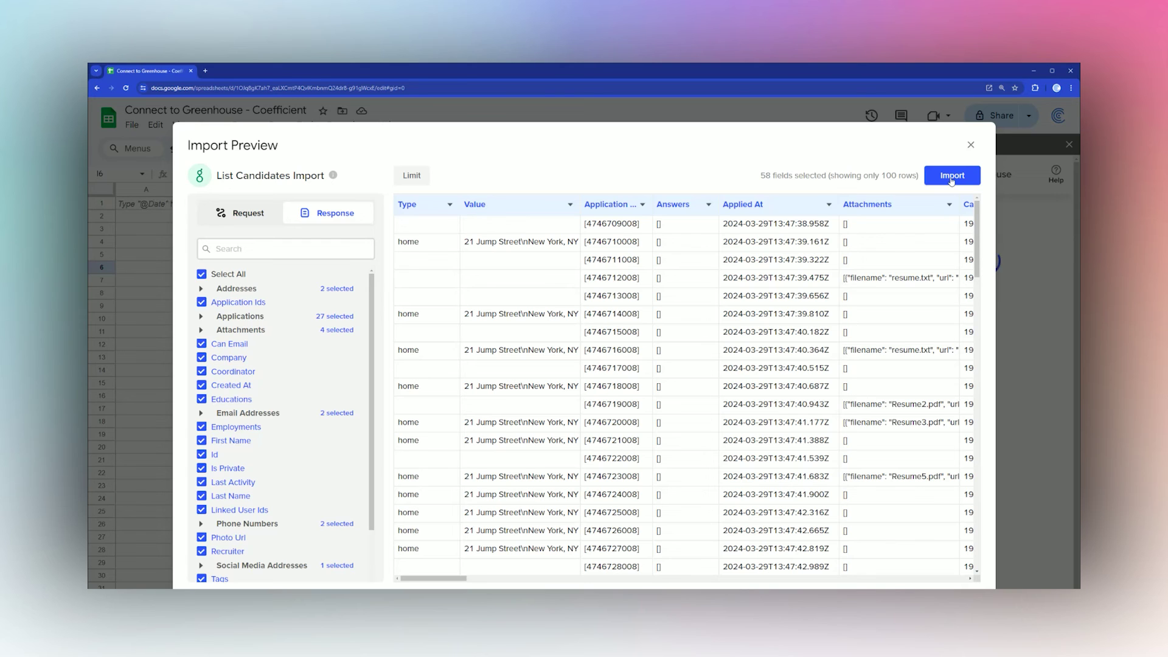
Import the List Candidates data, try Hourly and Weekly auto-refresh, then decline scheduling.
left_click(952, 176)
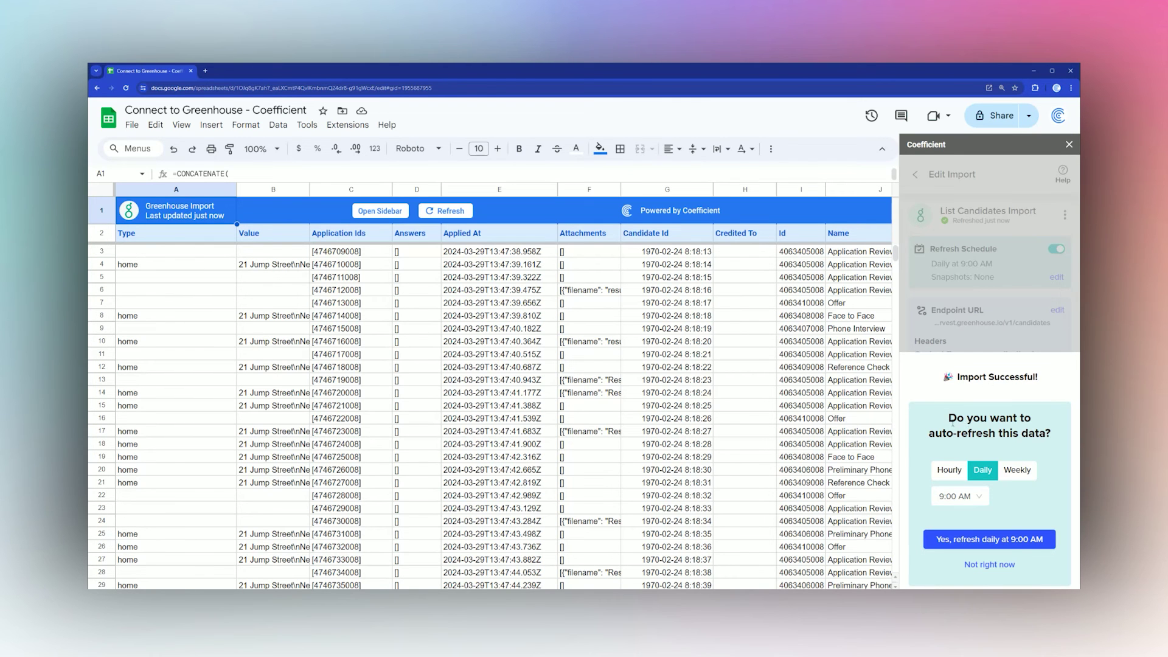
left_click(943, 472)
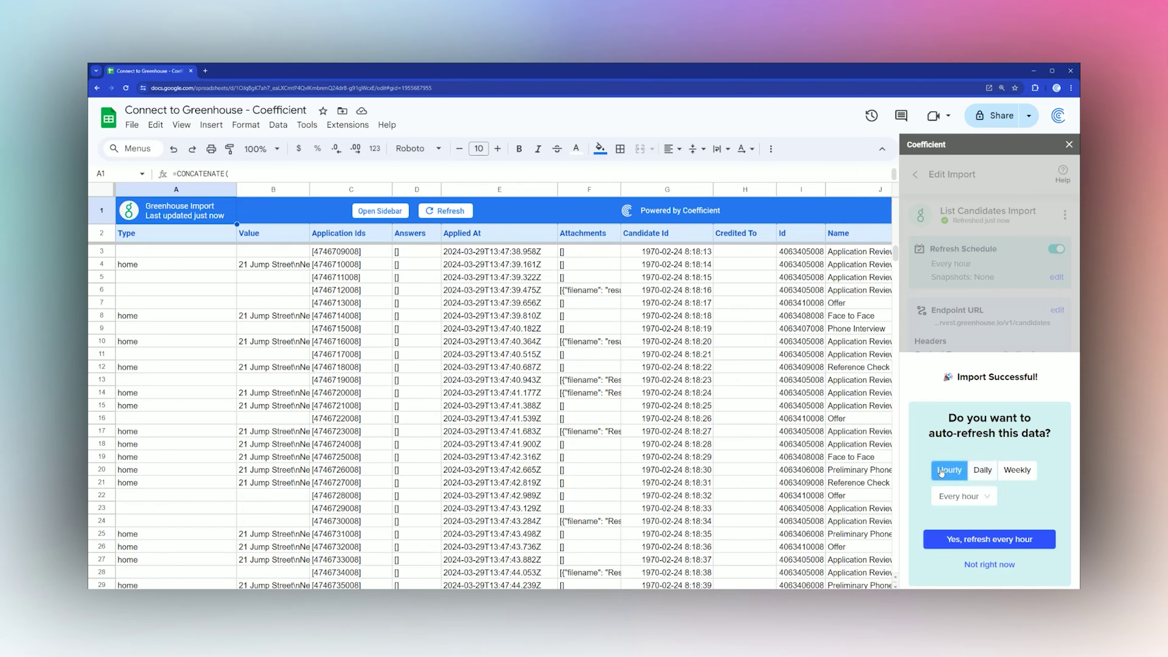
left_click(1010, 474)
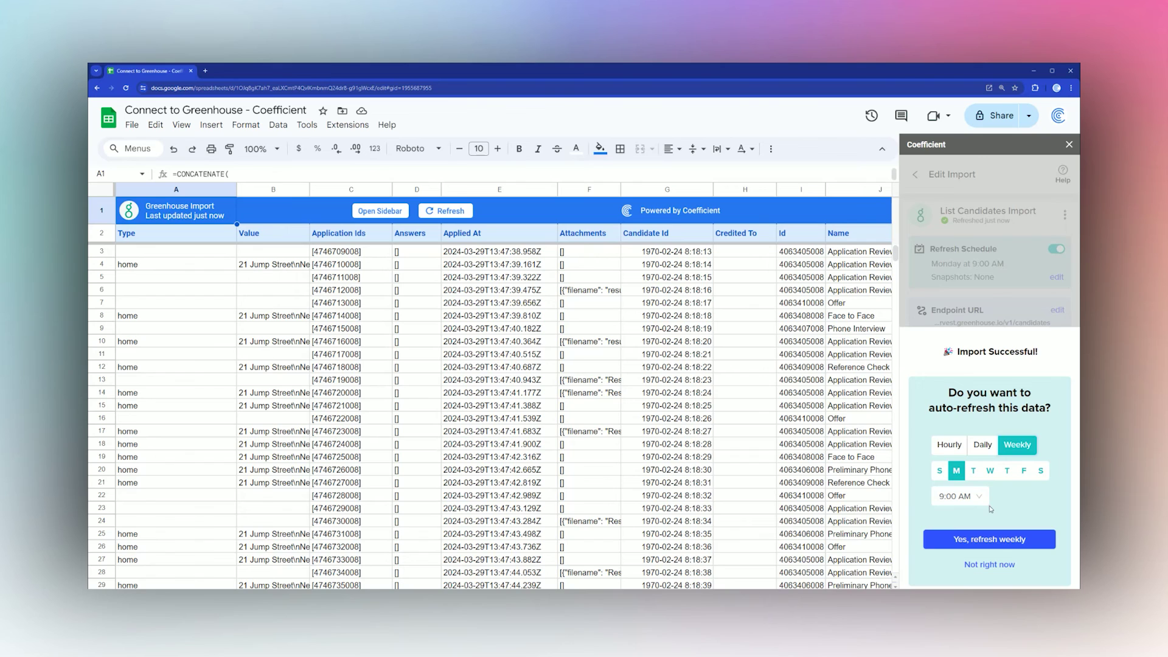
left_click(989, 565)
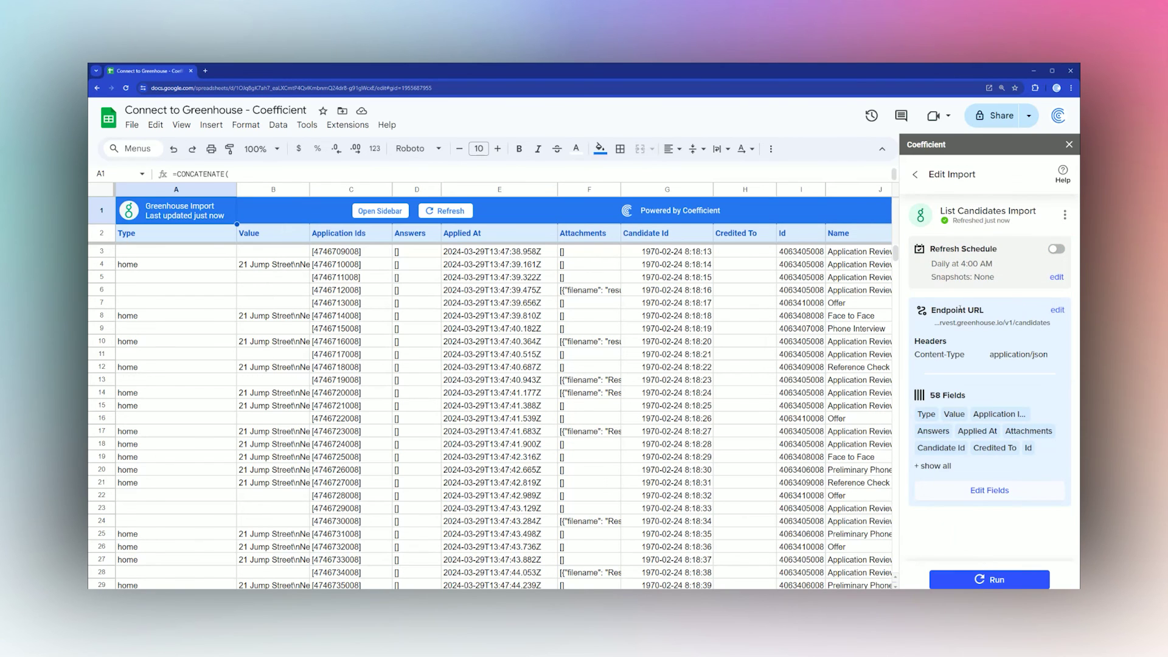